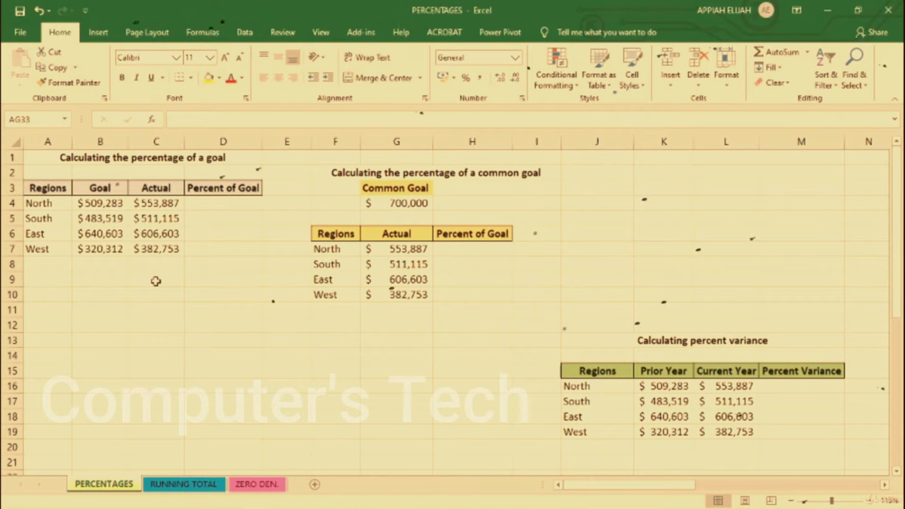
# Step: Enter the sample calculation =80/100 in cell B11 and format the result as a percentage
pyautogui.click(95, 310)
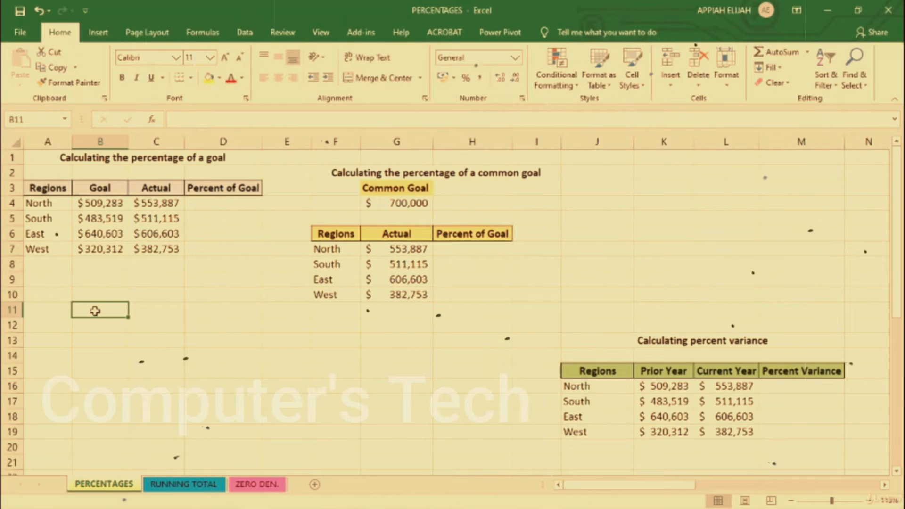
pyautogui.write('=80/100')
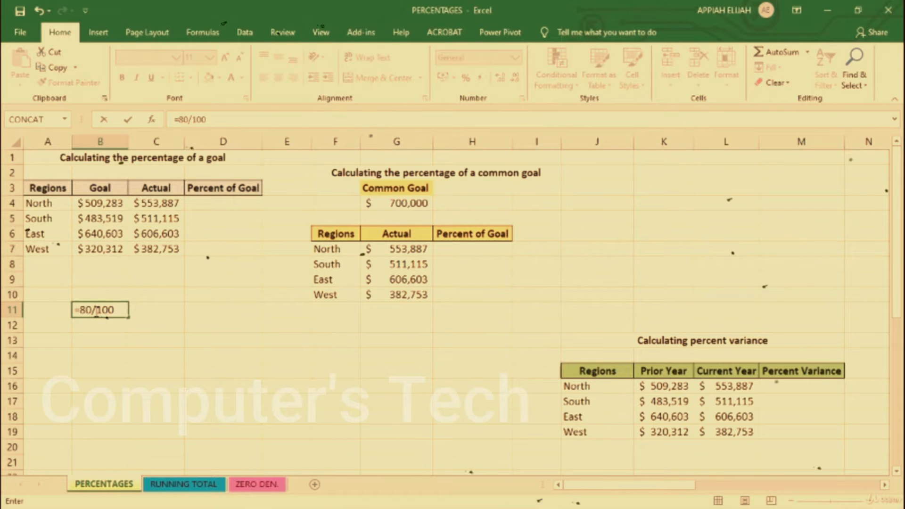
pyautogui.press('Return')
pyautogui.click(102, 309)
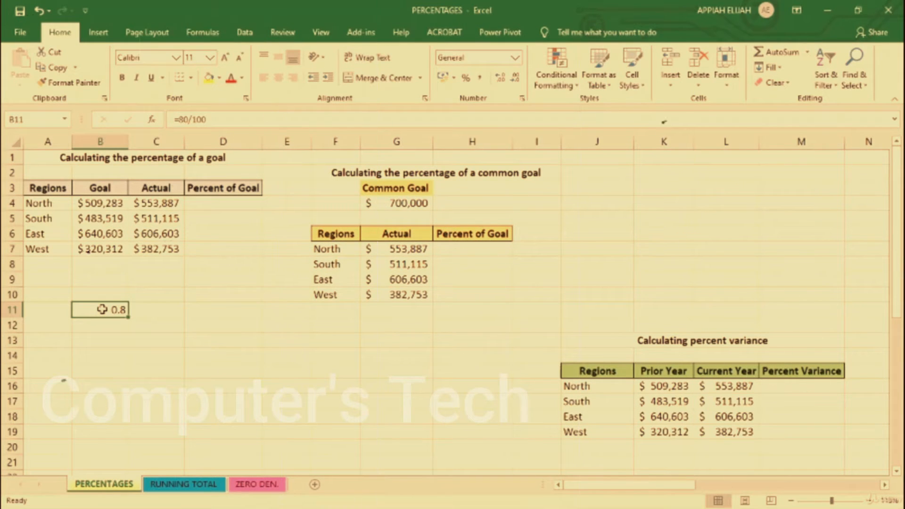
pyautogui.click(466, 78)
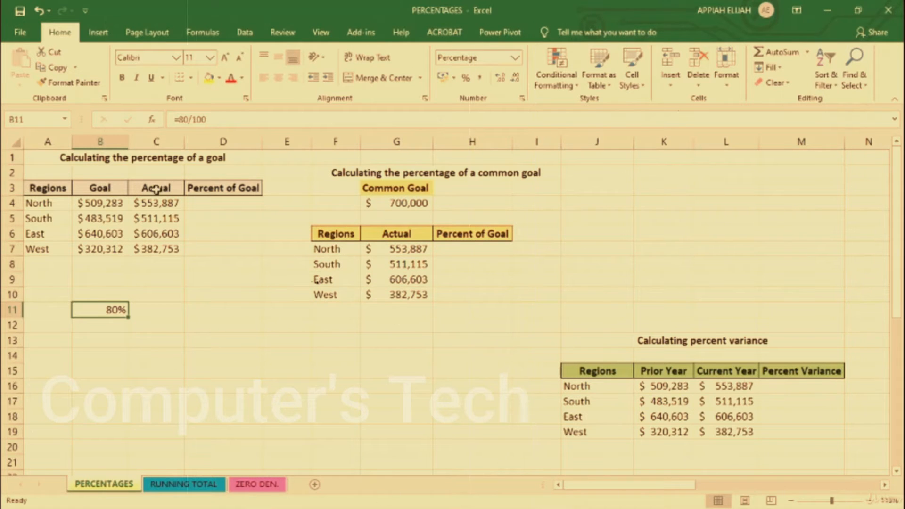
# Step: Calculate North's Percent of Goal in cell D4 by dividing actual by goal with =C4/B4
pyautogui.click(230, 204)
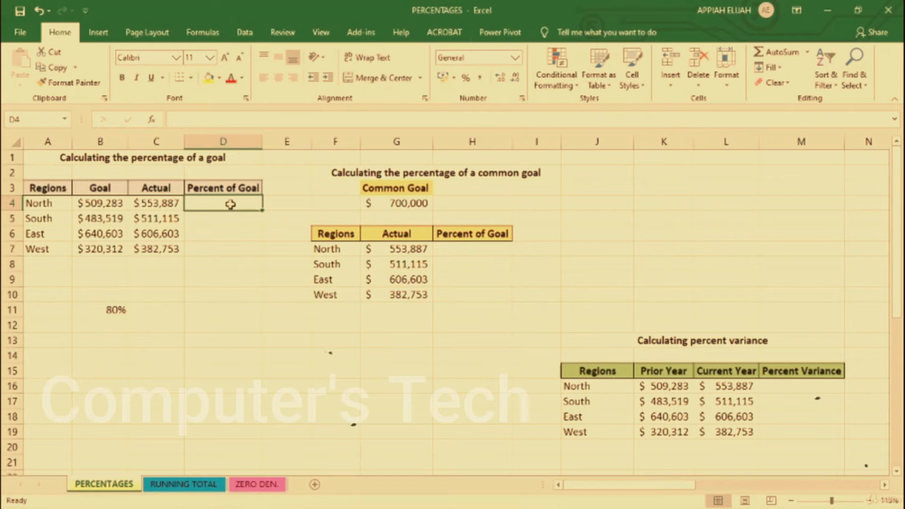
pyautogui.click(221, 171)
pyautogui.click(226, 204)
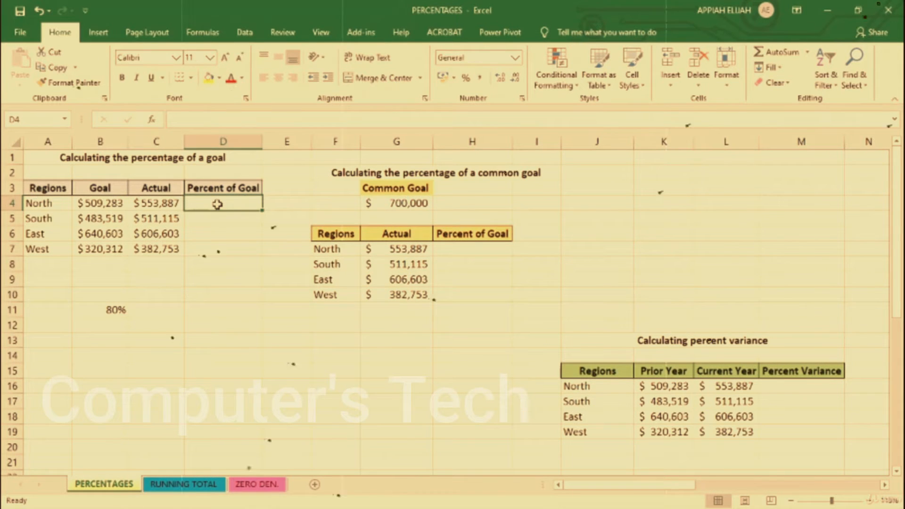
pyautogui.write('=')
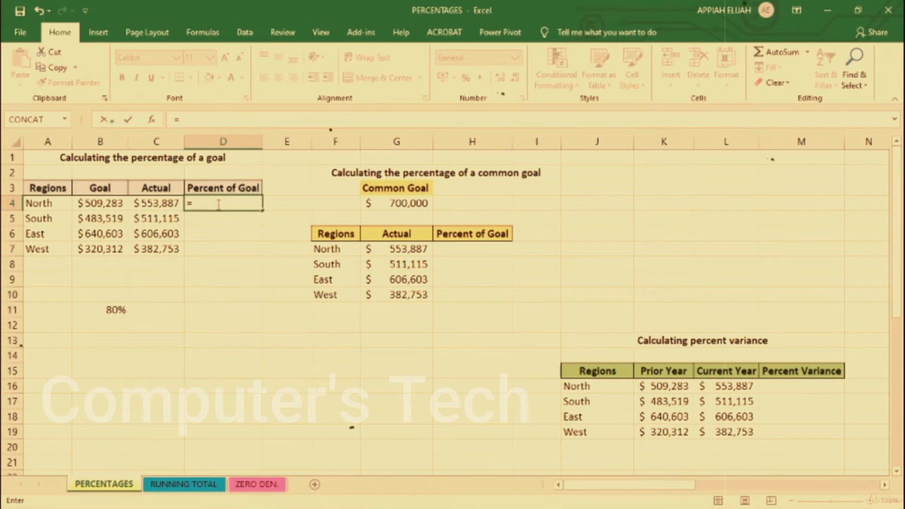
pyautogui.write('C')
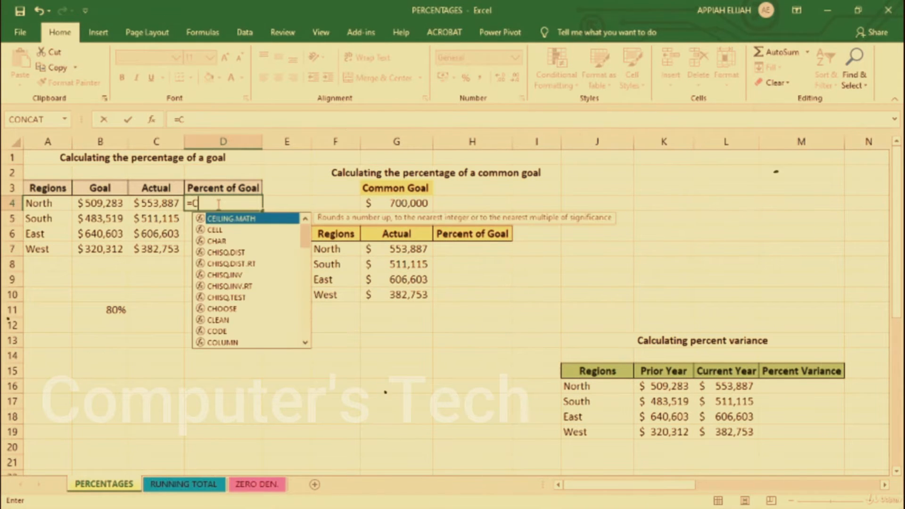
pyautogui.write('4/')
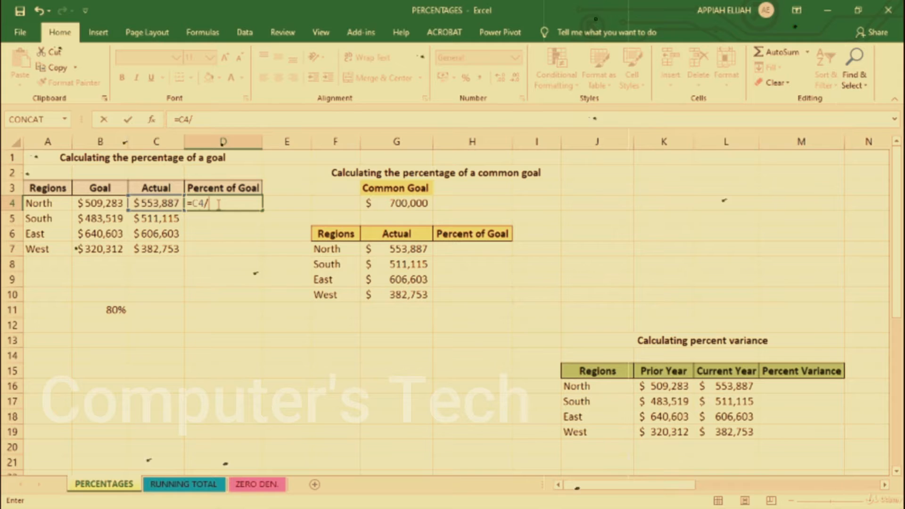
pyautogui.click(104, 207)
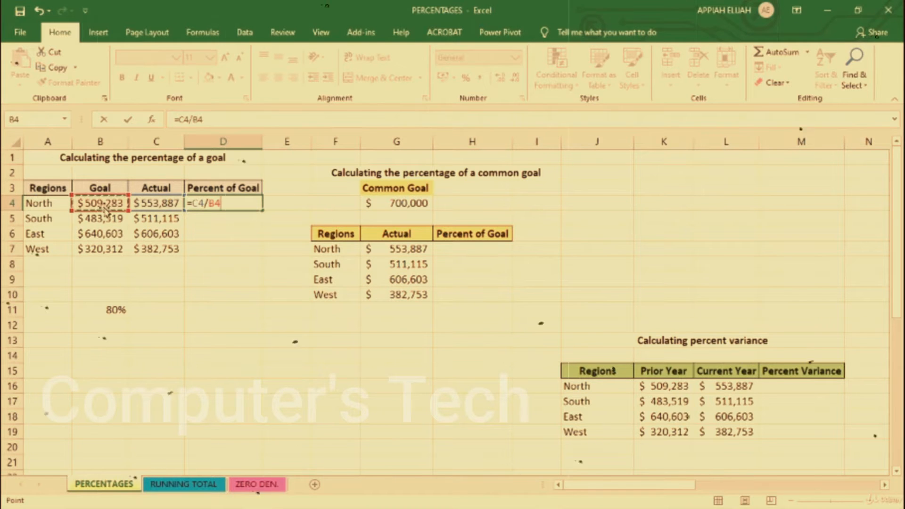
pyautogui.press('Return')
# Step: Copy the Percent of Goal formula from D4 down to D7 and format the range as percentages
pyautogui.click(254, 203)
pyautogui.moveTo(261, 211); pyautogui.dragTo(253, 251)
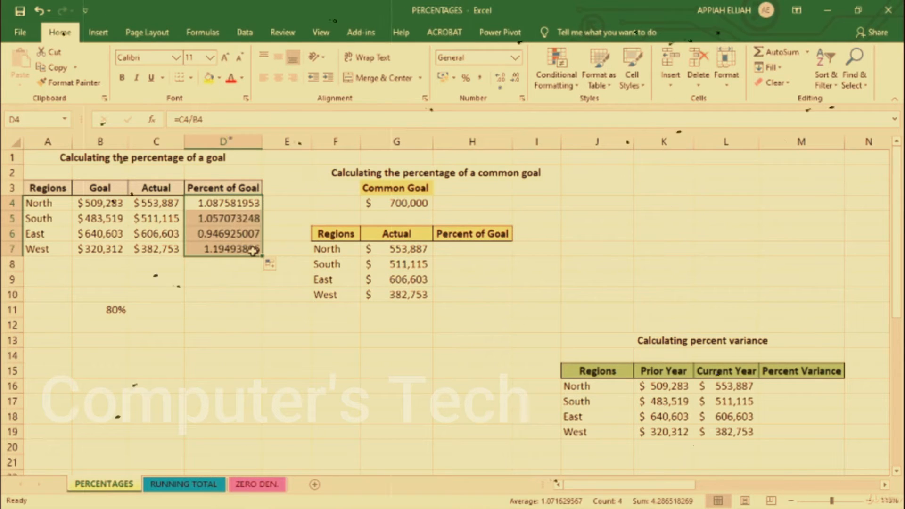
pyautogui.click(466, 78)
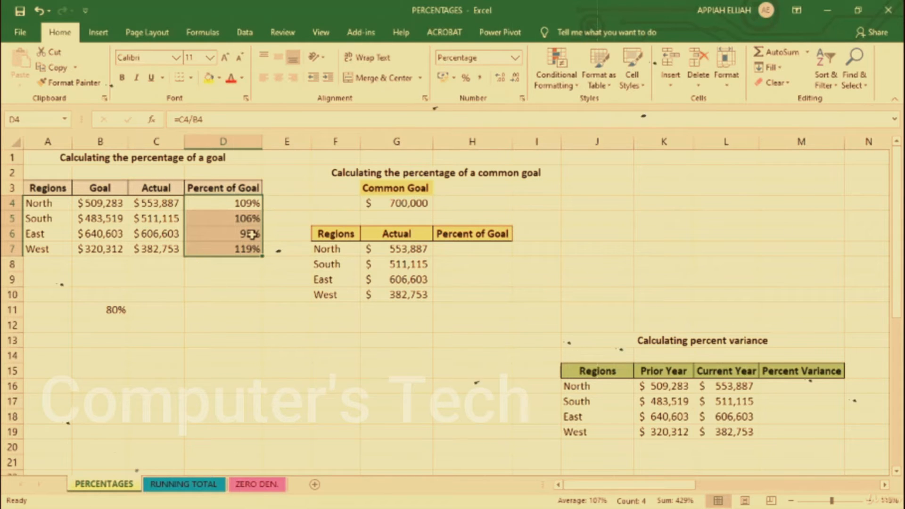
# Step: Calculate North's percent of the common goal in cell H7 with =G7/$G$4, keeping the goal reference absolute
pyautogui.click(408, 191)
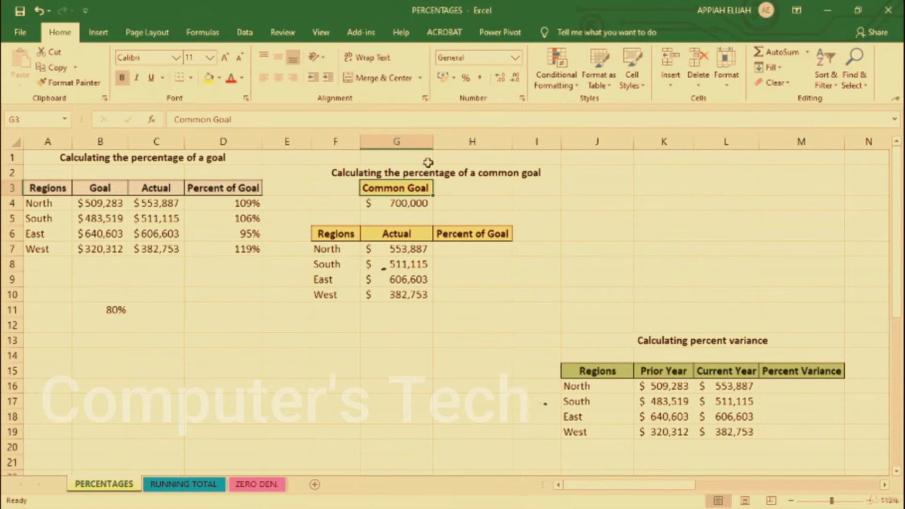
pyautogui.click(407, 203)
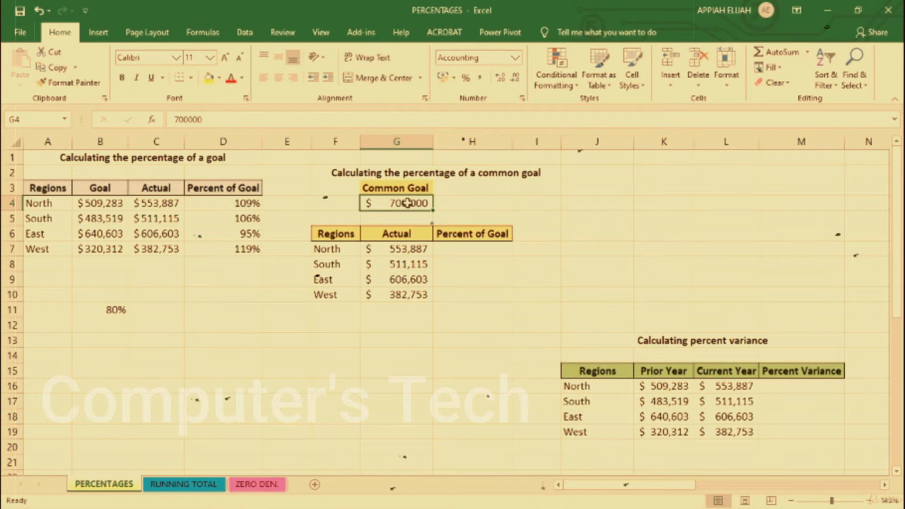
pyautogui.click(471, 251)
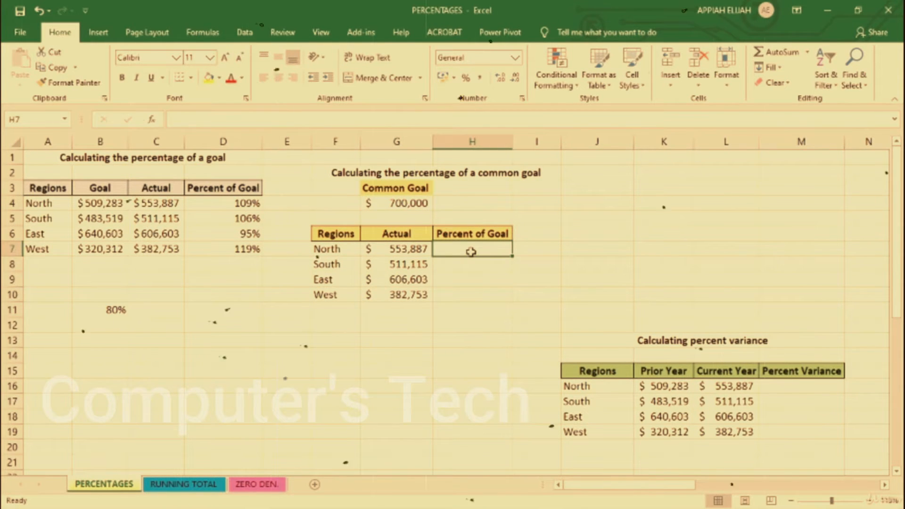
pyautogui.write('=')
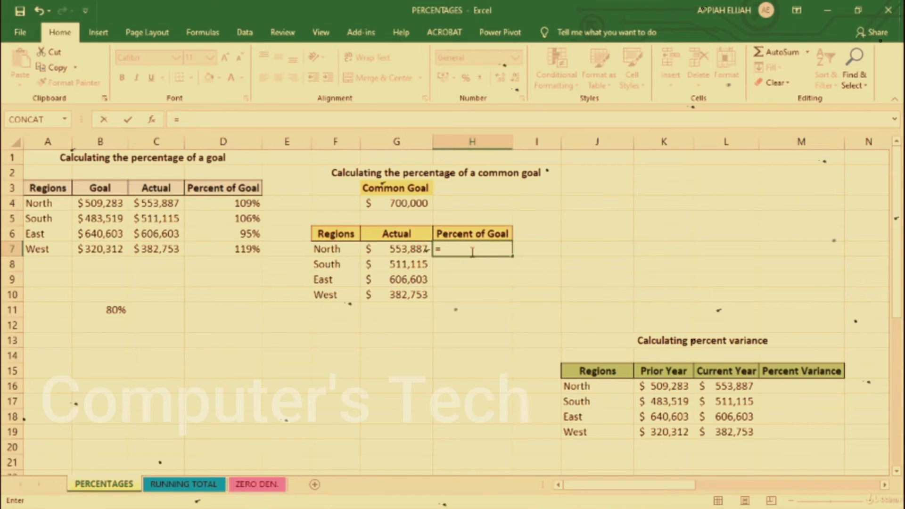
pyautogui.click(413, 252)
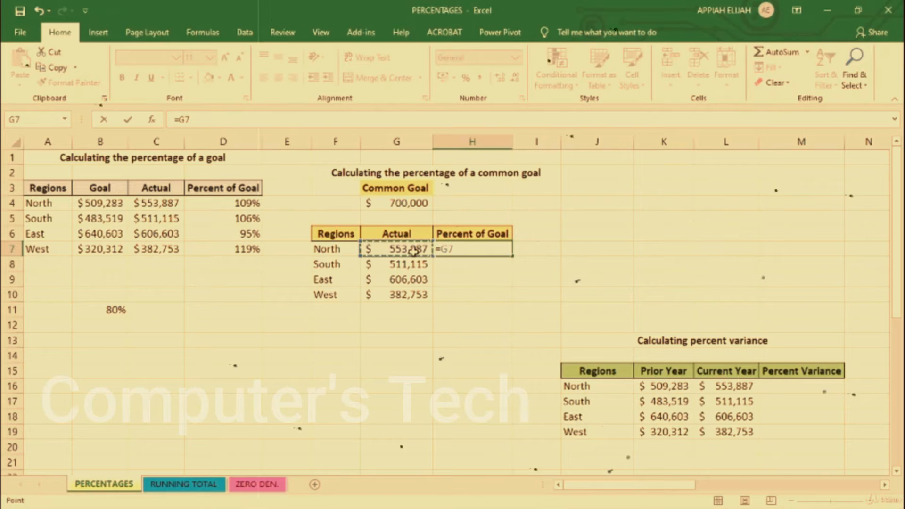
pyautogui.write('/')
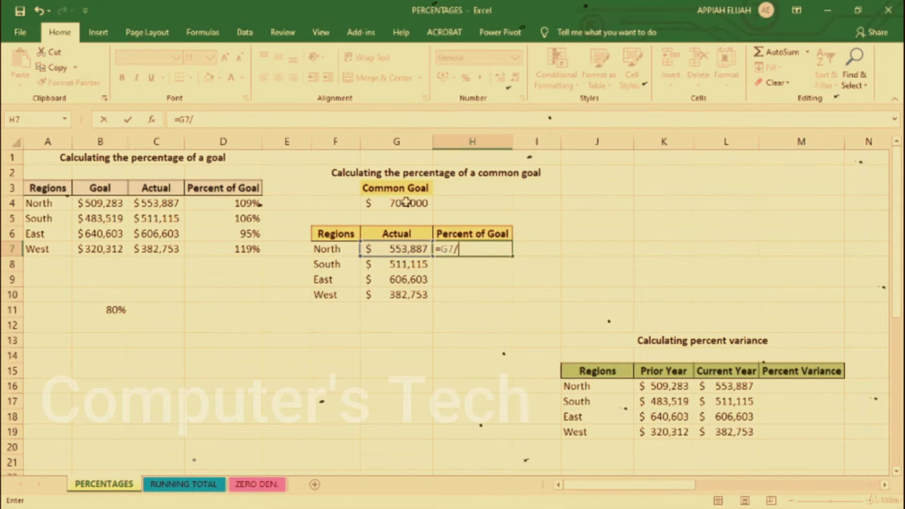
pyautogui.write('$')
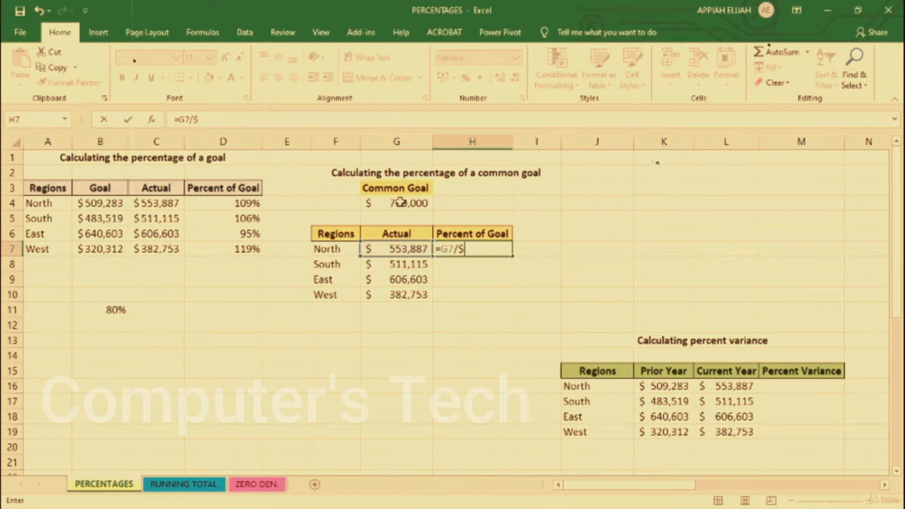
pyautogui.write('G$4')
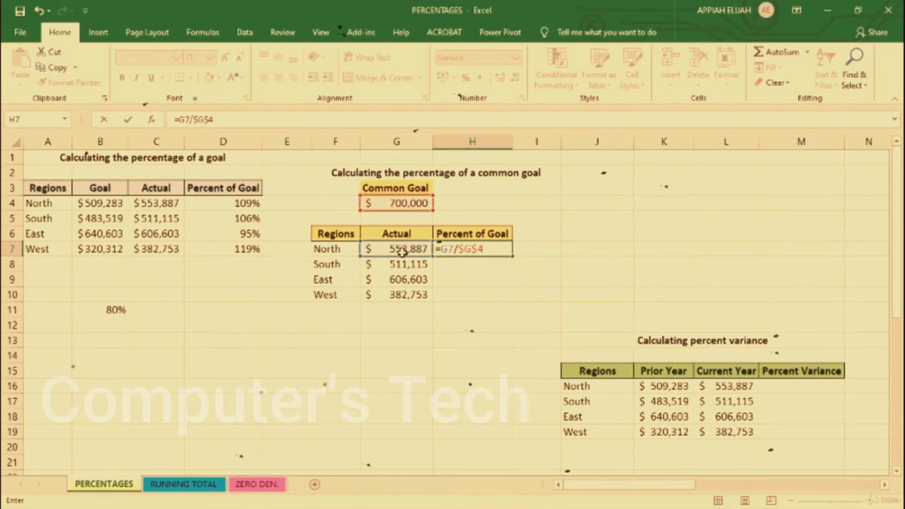
pyautogui.press('Return')
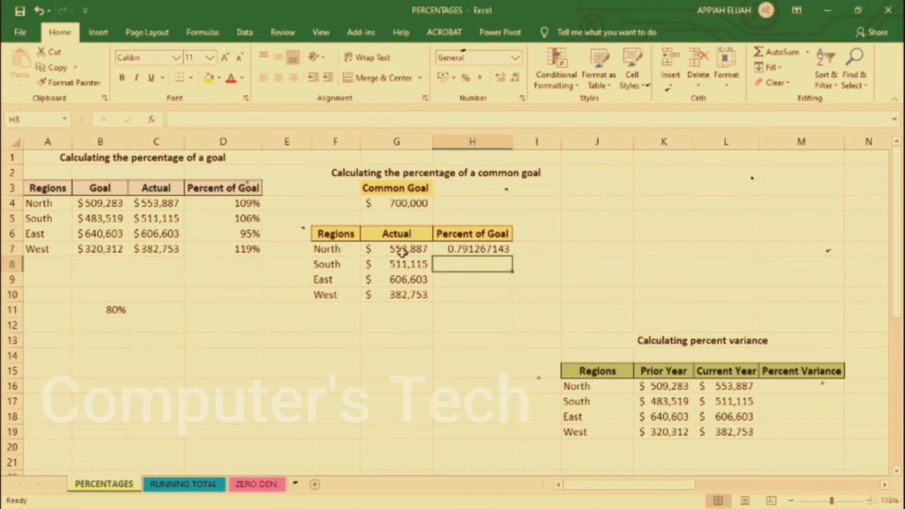
# Step: Copy the common-goal formula from H7 down to H10 and format the range as percentages
pyautogui.click(469, 250)
pyautogui.moveTo(513, 257); pyautogui.dragTo(506, 295)
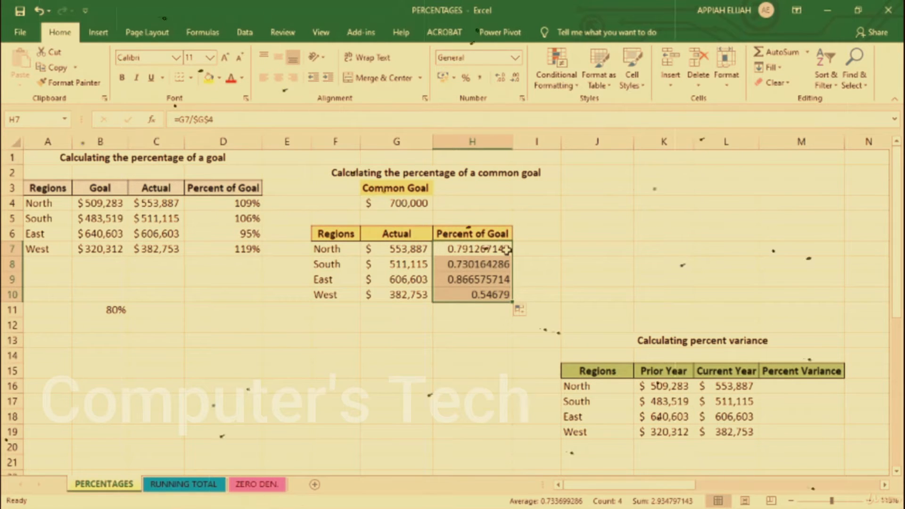
pyautogui.click(467, 78)
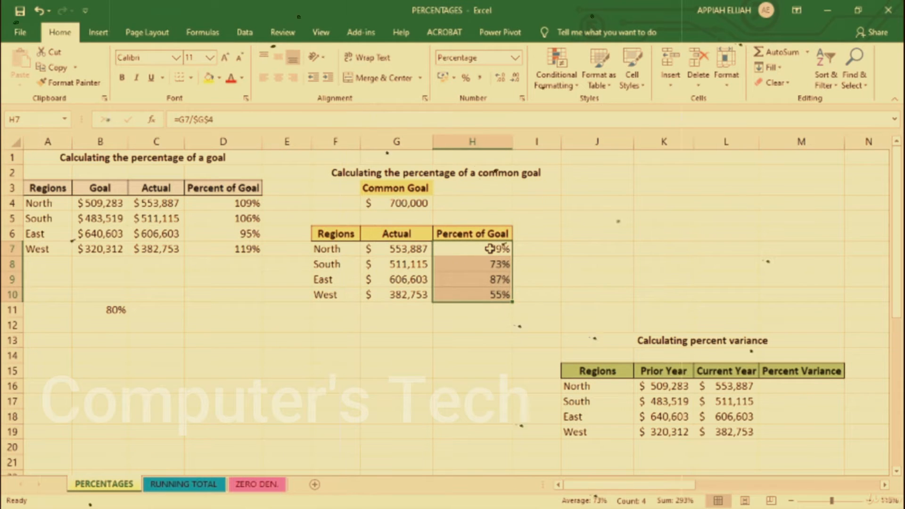
# Step: Inspect the copied formulas in H7, H8 and H9 to compare their relative and absolute references
pyautogui.click(490, 249)
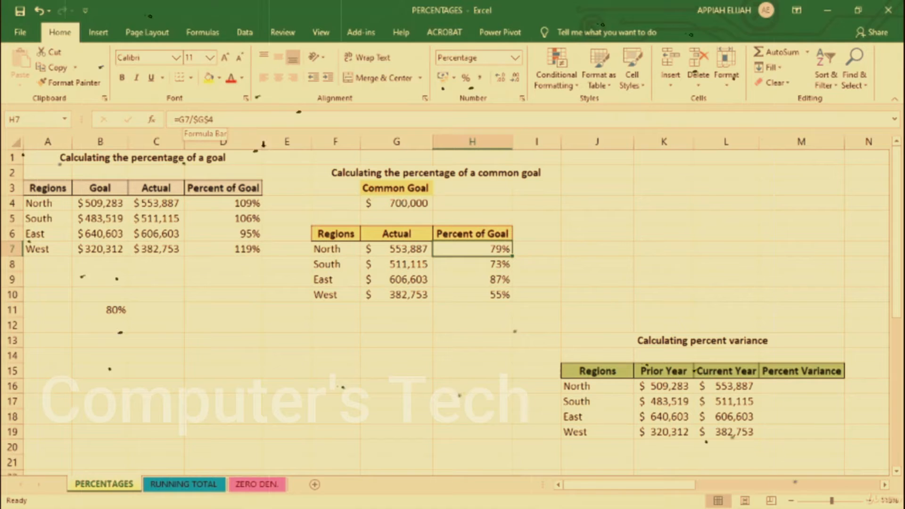
pyautogui.click(492, 266)
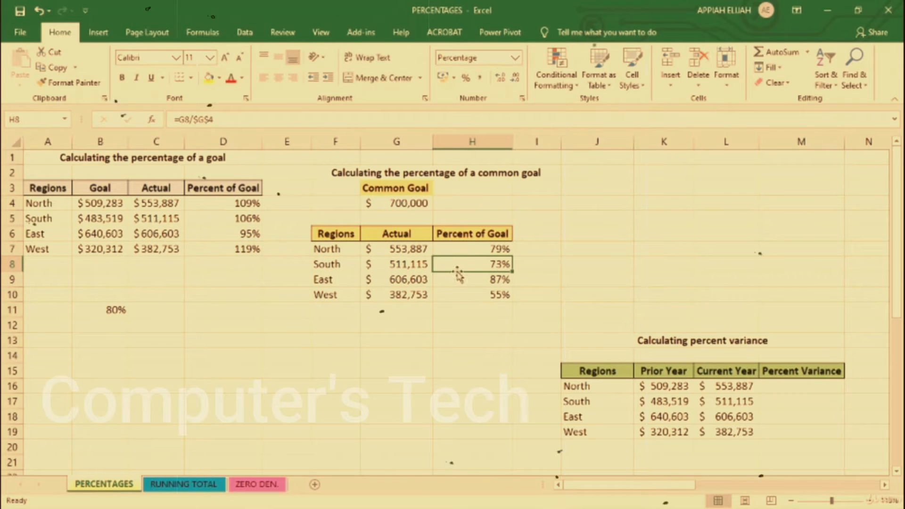
pyautogui.click(470, 282)
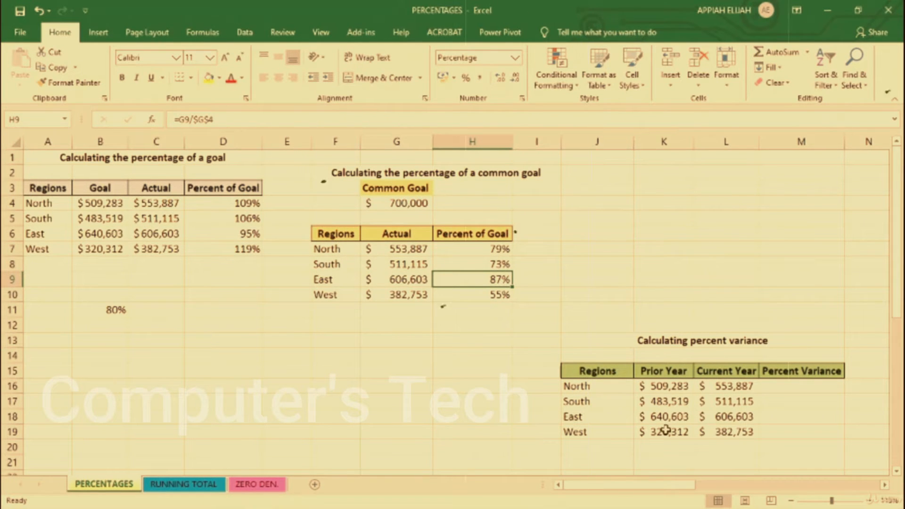
# Step: Enter the sample variance calculation =(150-120)/120 in cell J22, below the percent variance table, and format it as a percentage
pyautogui.moveTo(655, 484); pyautogui.dragTo(718, 490)
pyautogui.moveTo(898, 184); pyautogui.dragTo(898, 193)
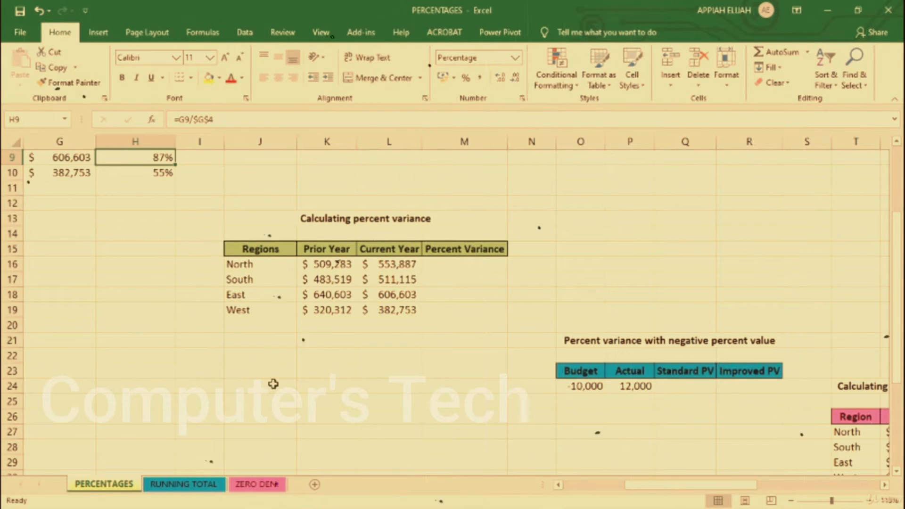
pyautogui.click(262, 359)
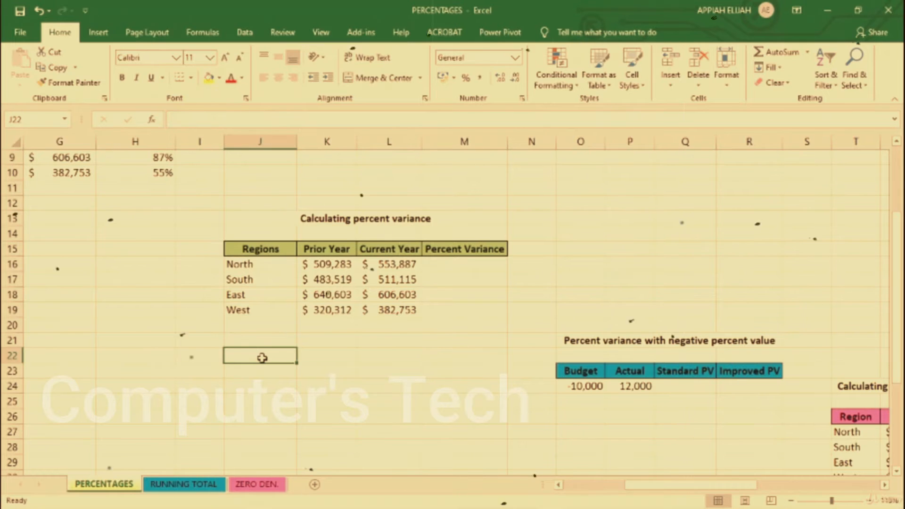
pyautogui.write('=(')
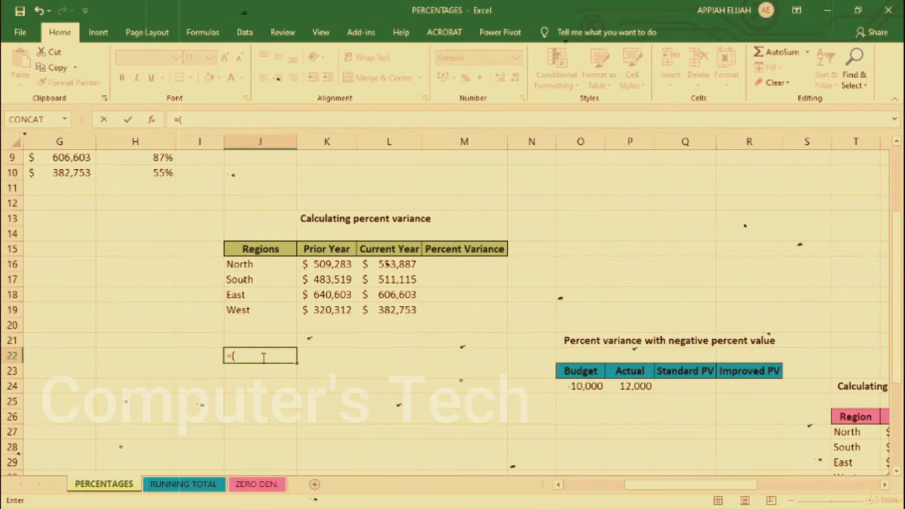
pyautogui.write('150')
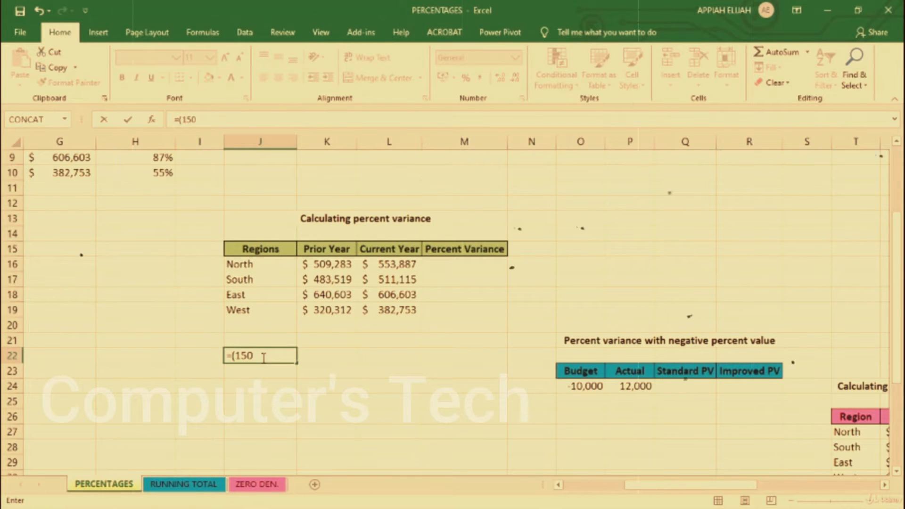
pyautogui.write('-120)/120')
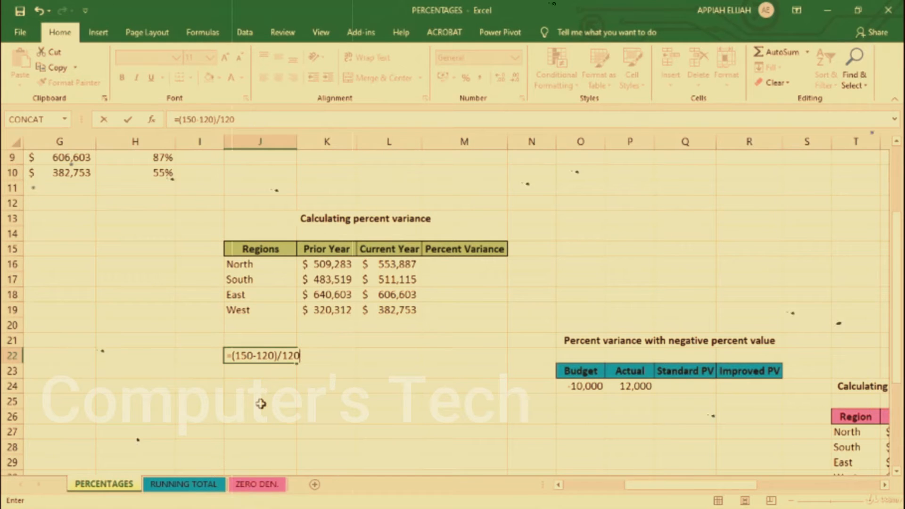
pyautogui.press('Return')
pyautogui.click(272, 356)
pyautogui.hotkey('ctrl', 'shift', '5')
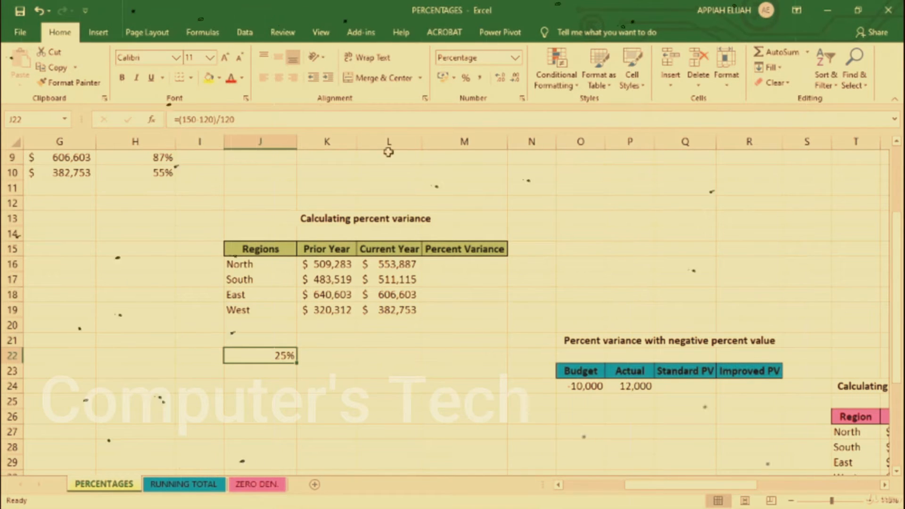
# Step: Calculate North's percent variance in cell M16 with =(L16-K16)/K16, comparing the current year against the prior year
pyautogui.click(447, 266)
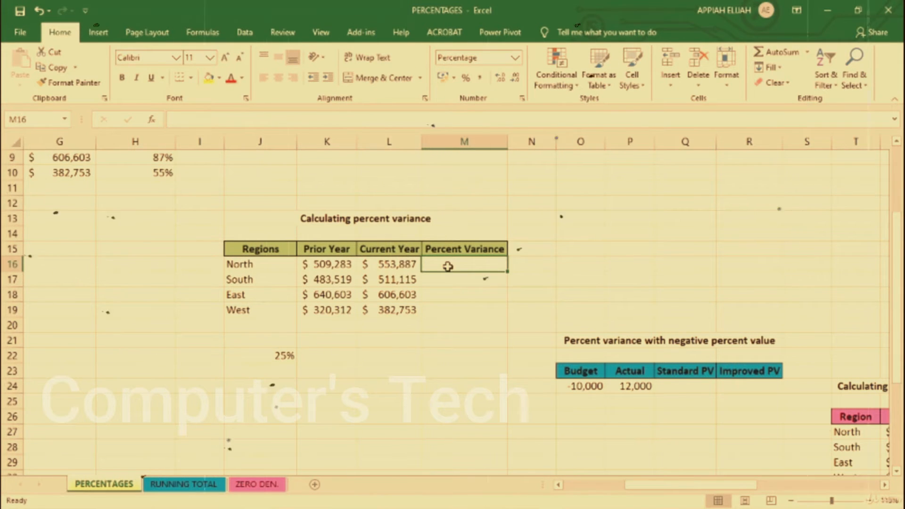
pyautogui.write('=')
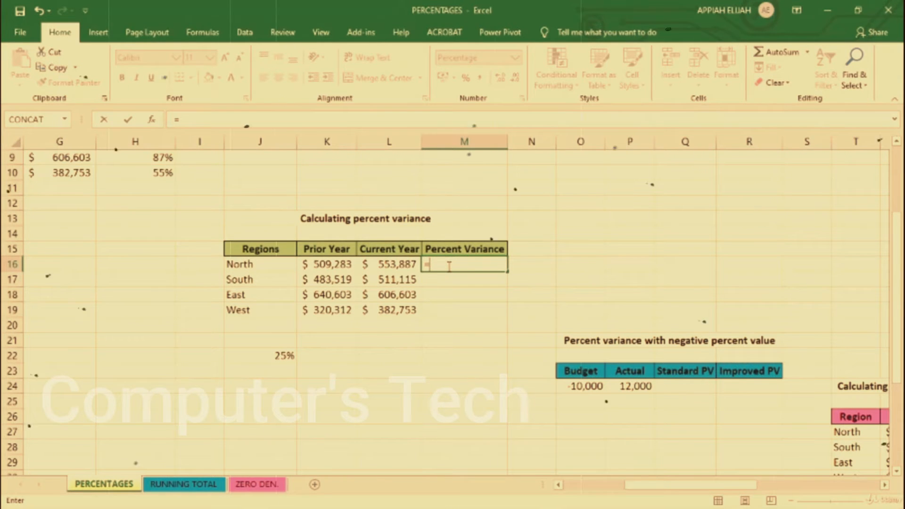
pyautogui.write('(')
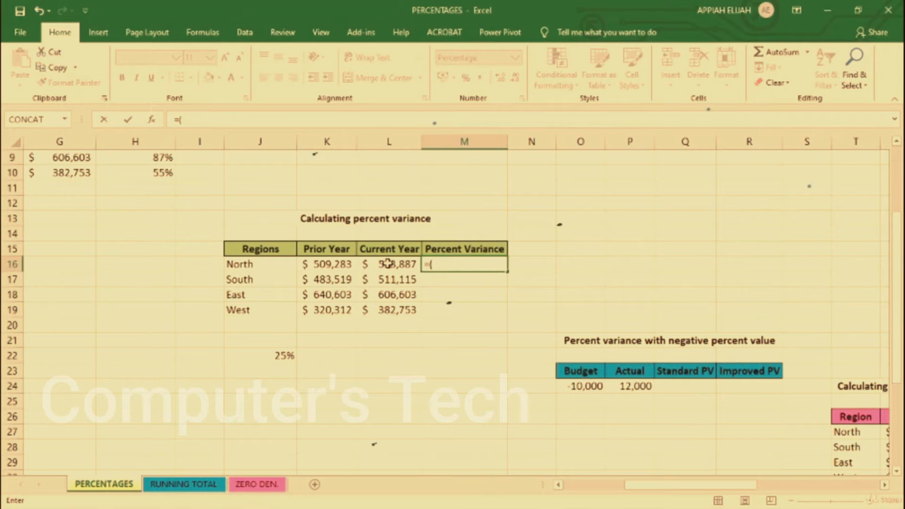
pyautogui.click(388, 264)
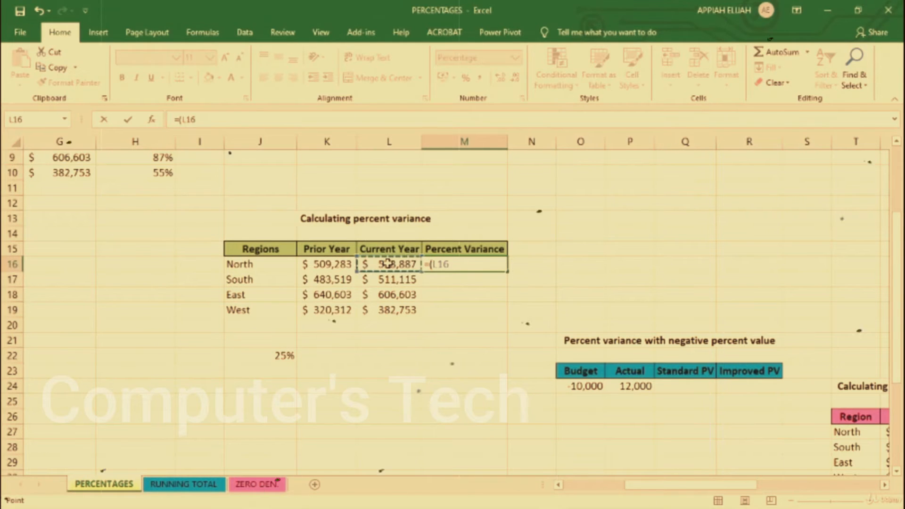
pyautogui.write('-')
pyautogui.click(329, 265)
pyautogui.write(')/')
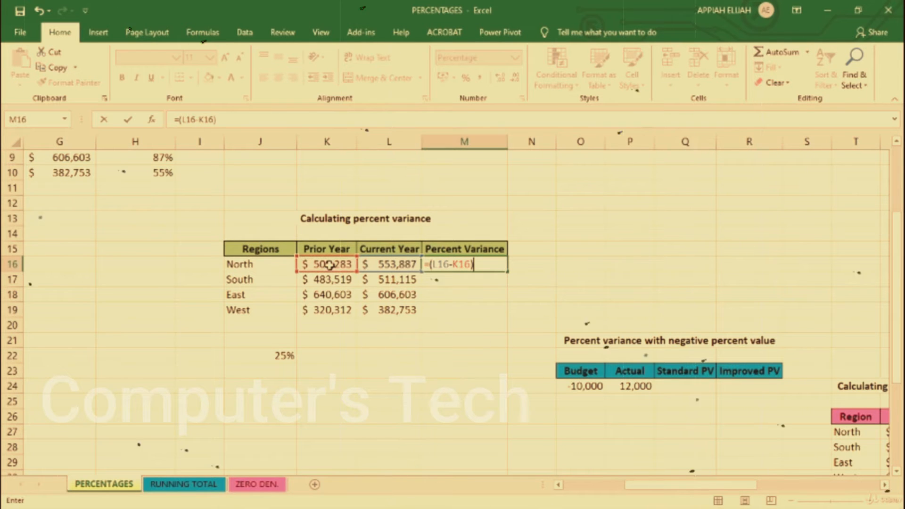
pyautogui.click(330, 265)
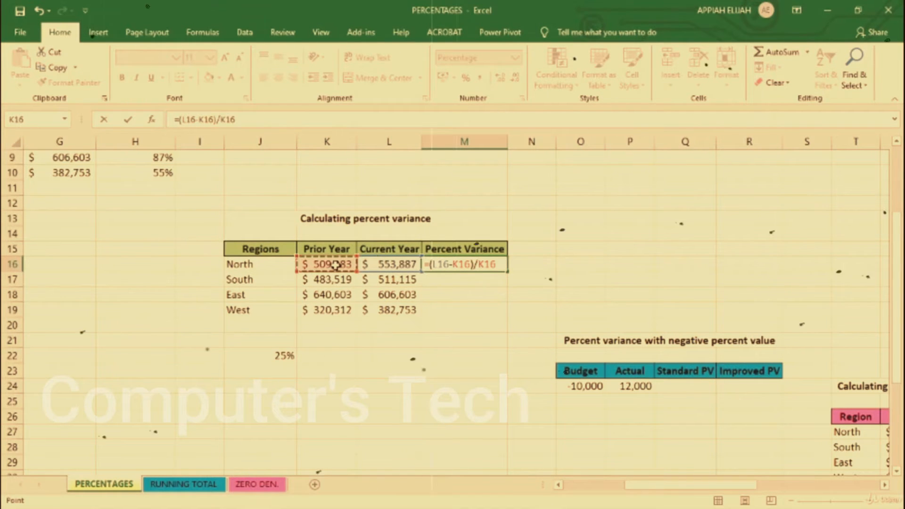
pyautogui.hotkey('ctrl', 'Return')
pyautogui.press('Return')
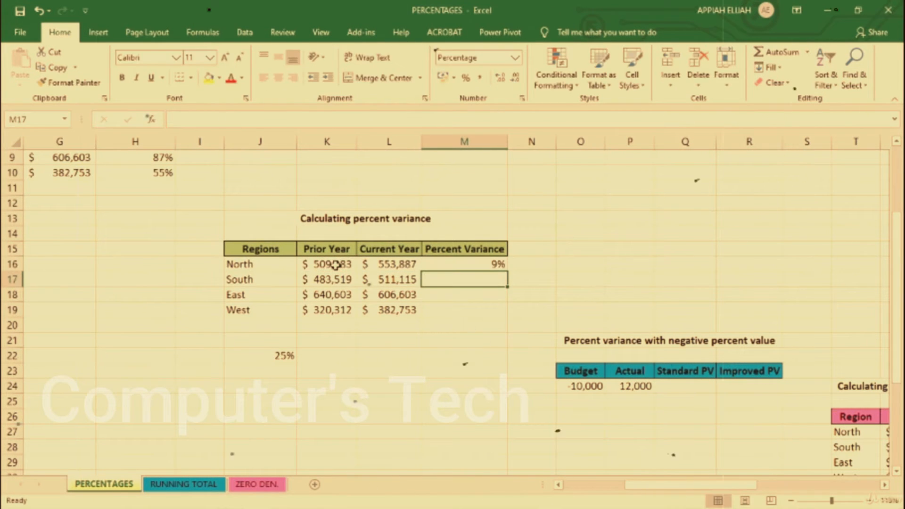
# Step: Copy North's percent variance formula from M16 down to M19 for the South, East and West regions
pyautogui.click(501, 263)
pyautogui.moveTo(508, 271); pyautogui.dragTo(501, 311)
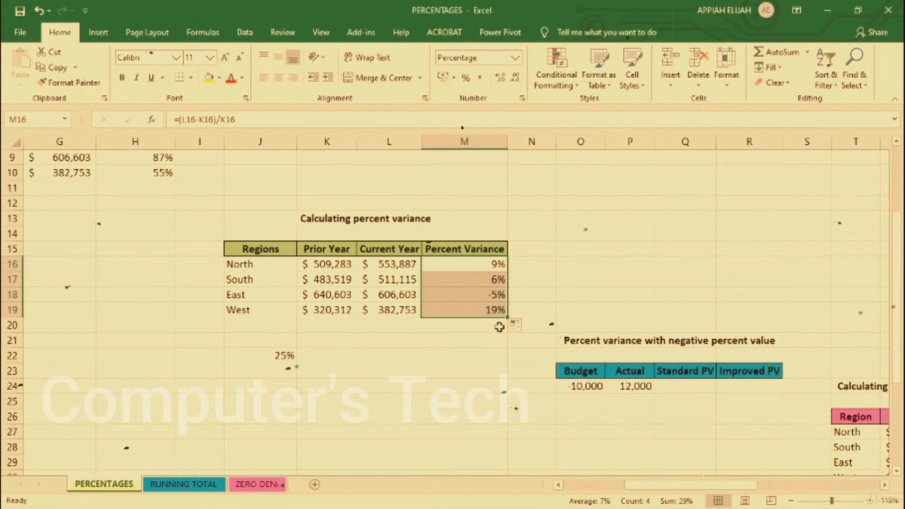
pyautogui.click(481, 327)
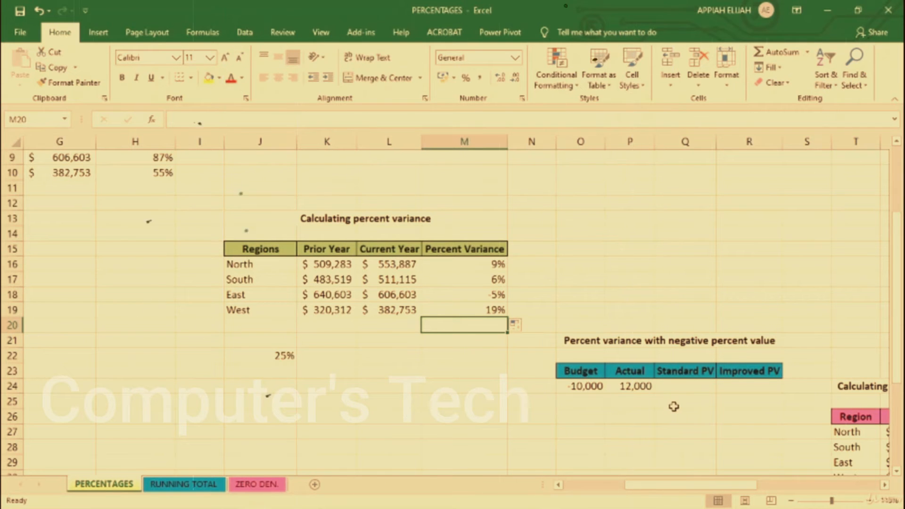
# Step: Calculate the Standard PV for the negative budget in cell Q24 with =(P24-O24)/O24
pyautogui.click(689, 386)
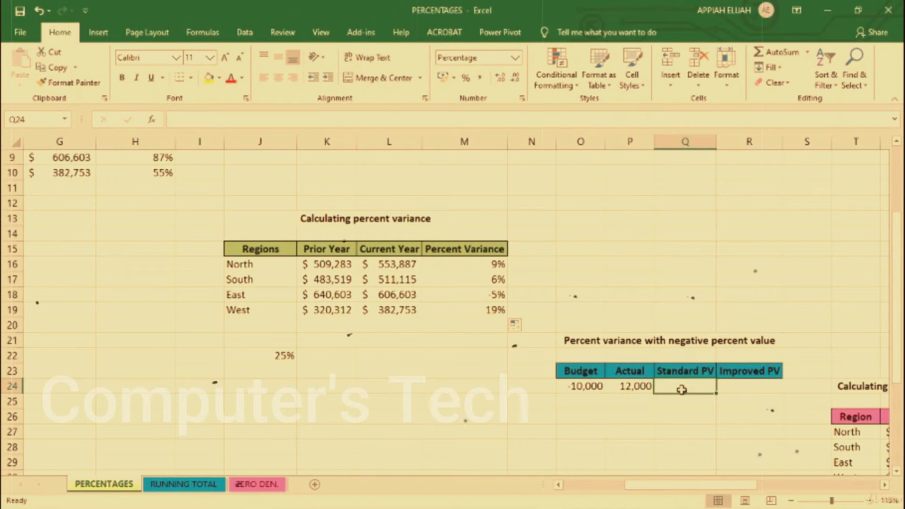
pyautogui.write('=')
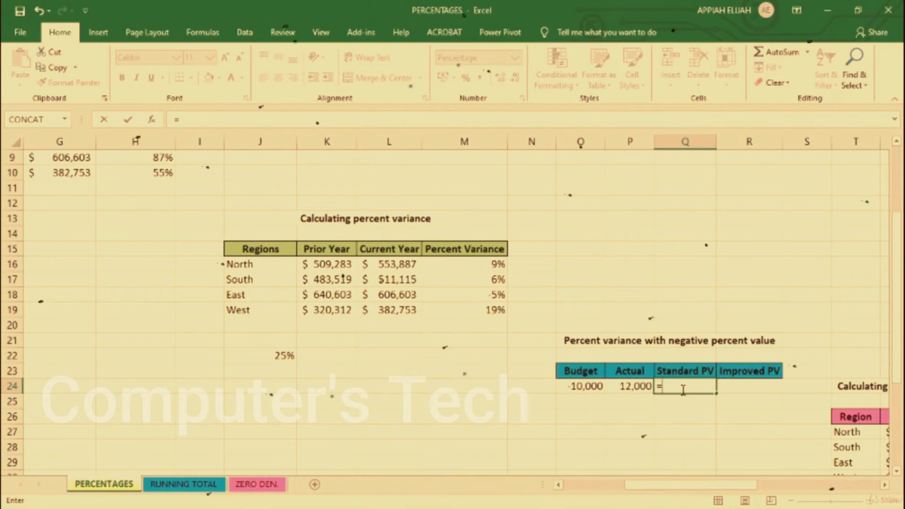
pyautogui.write('(')
pyautogui.click(636, 386)
pyautogui.write('-')
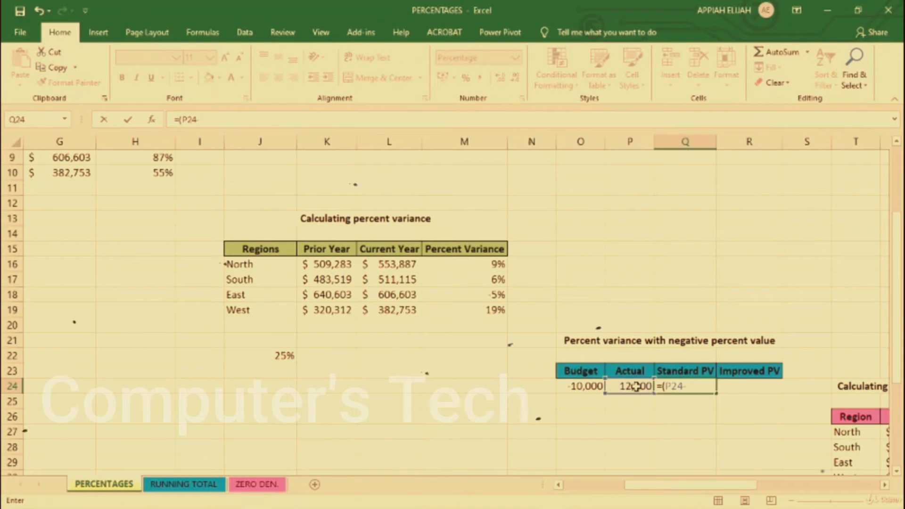
pyautogui.click(583, 386)
pyautogui.write(')/')
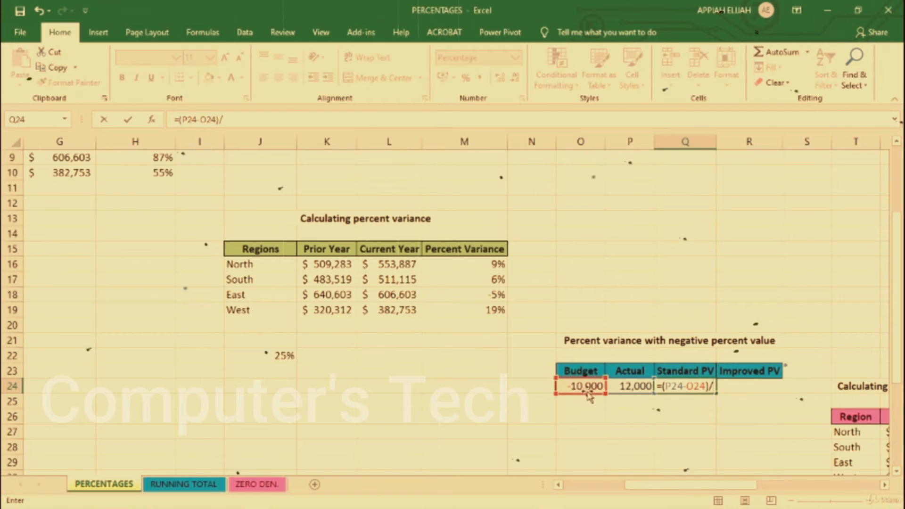
pyautogui.click(585, 388)
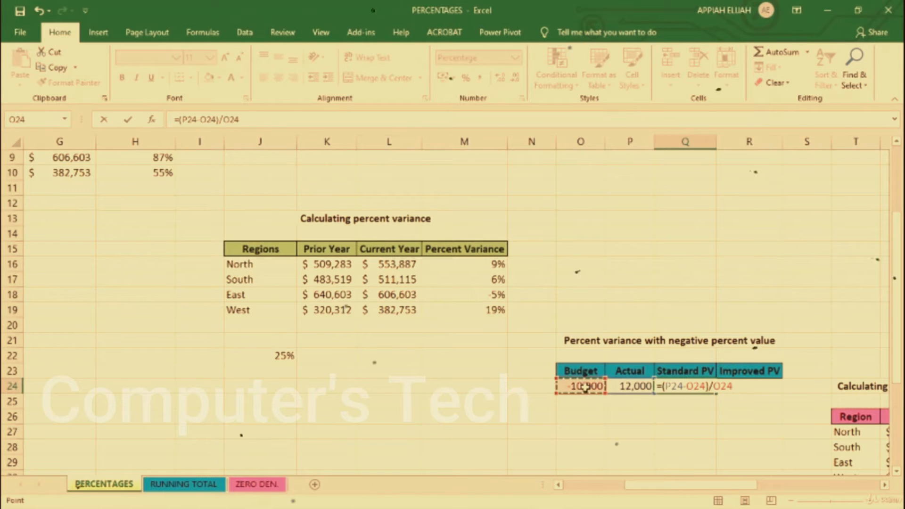
pyautogui.press('Return')
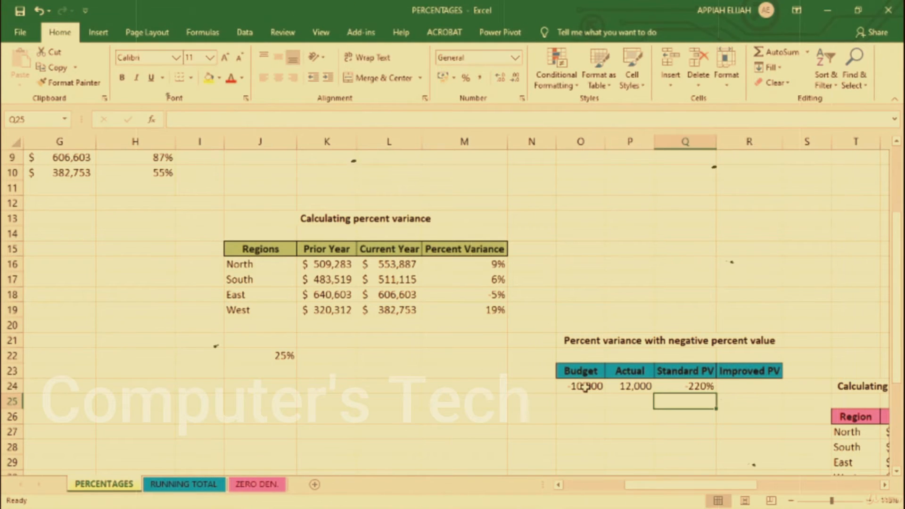
pyautogui.click(692, 388)
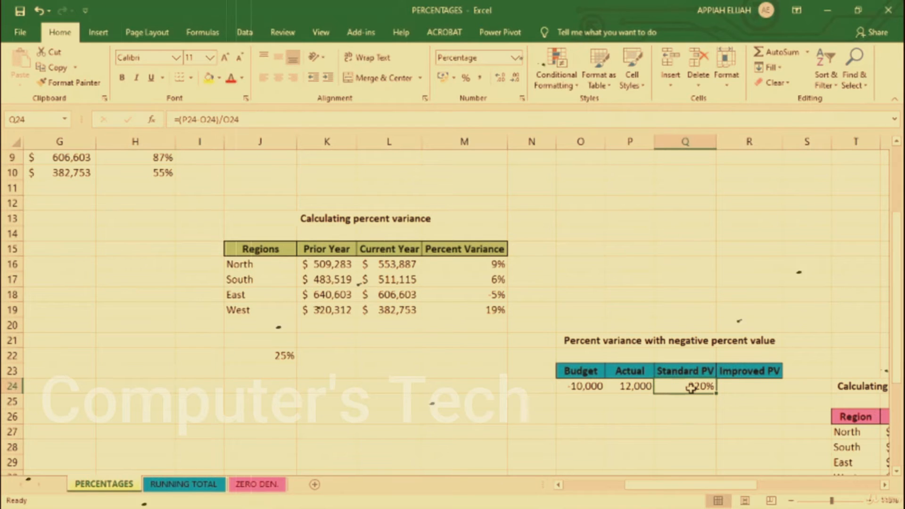
# Step: Calculate the Improved PV in cell R24 with =(P24-O24)/ABS(O24), dividing by the absolute value of the budget
pyautogui.click(742, 389)
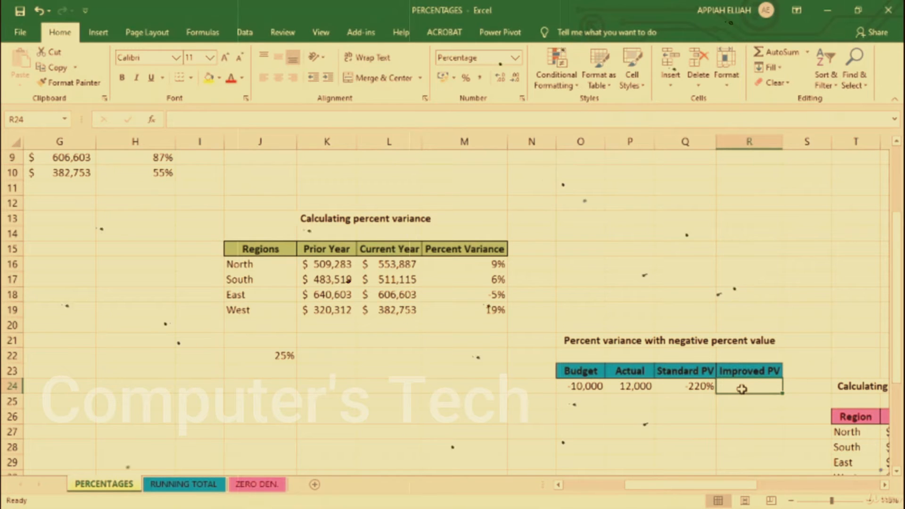
pyautogui.write('=')
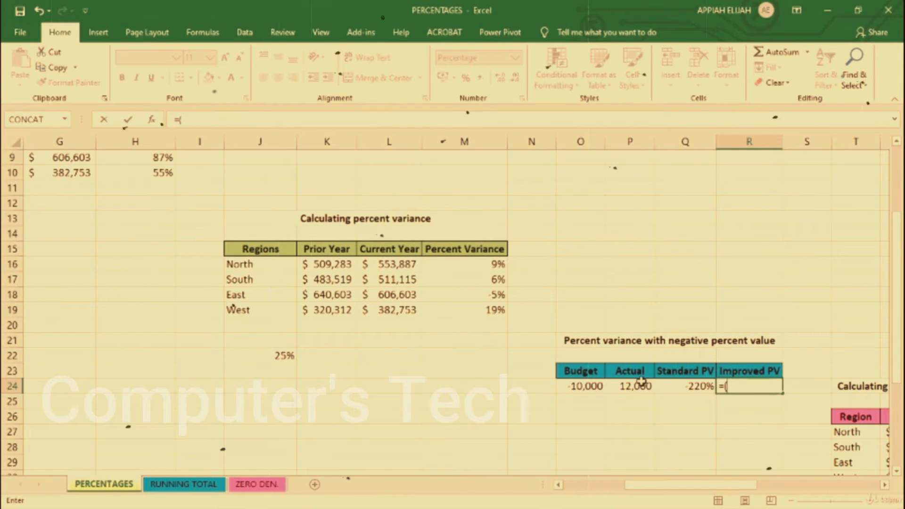
pyautogui.write('(')
pyautogui.click(639, 387)
pyautogui.write('-')
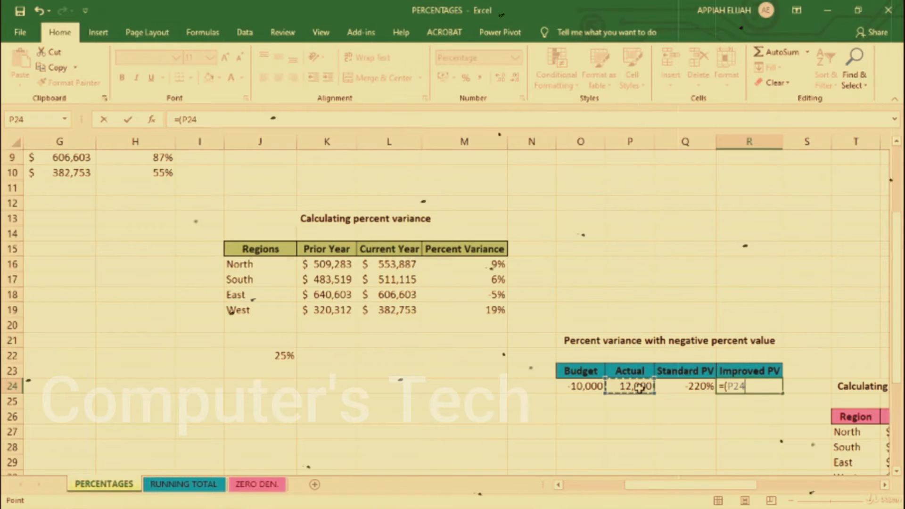
pyautogui.click(578, 388)
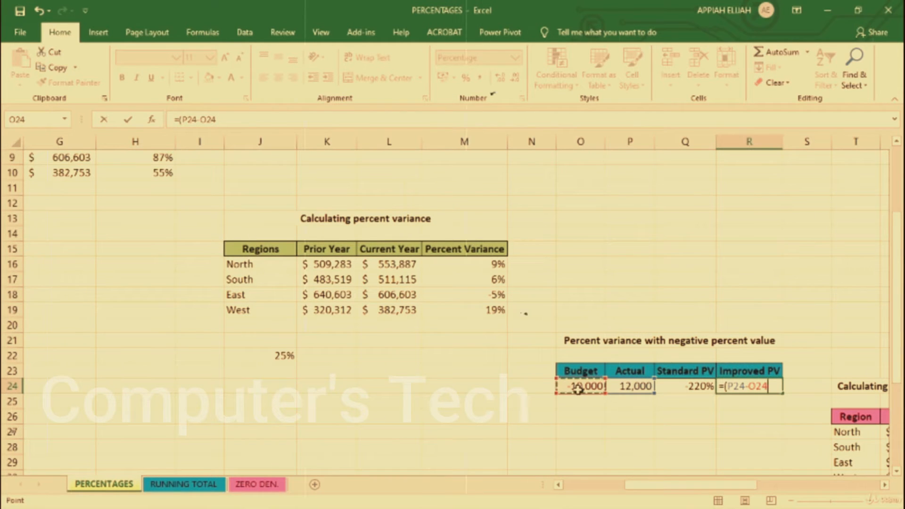
pyautogui.write(')/')
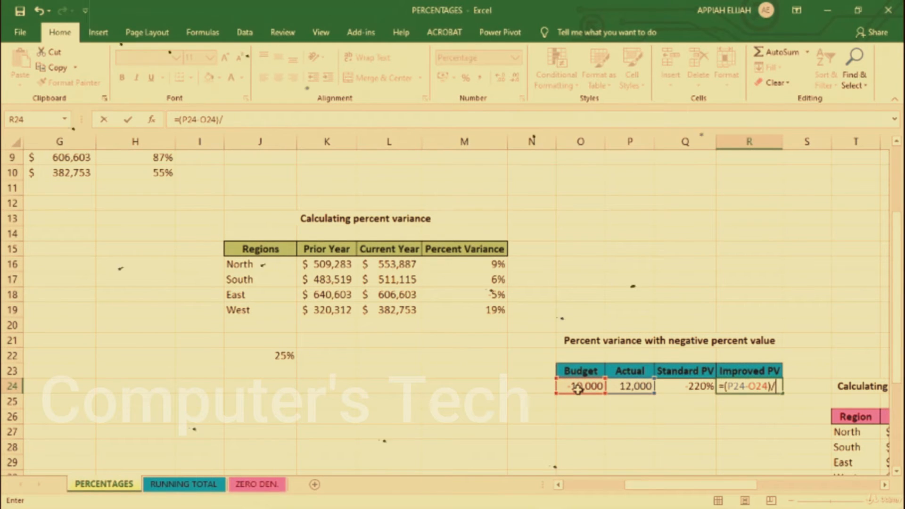
pyautogui.write('ABS')
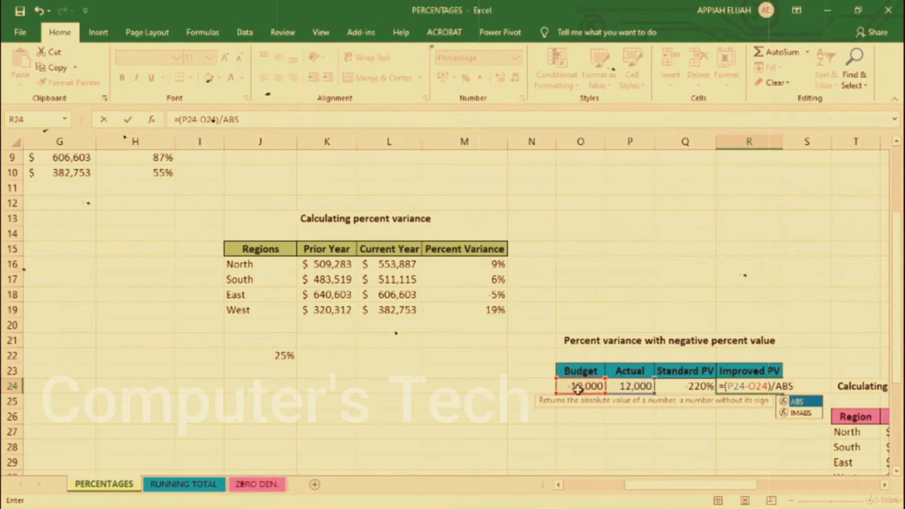
pyautogui.write('(')
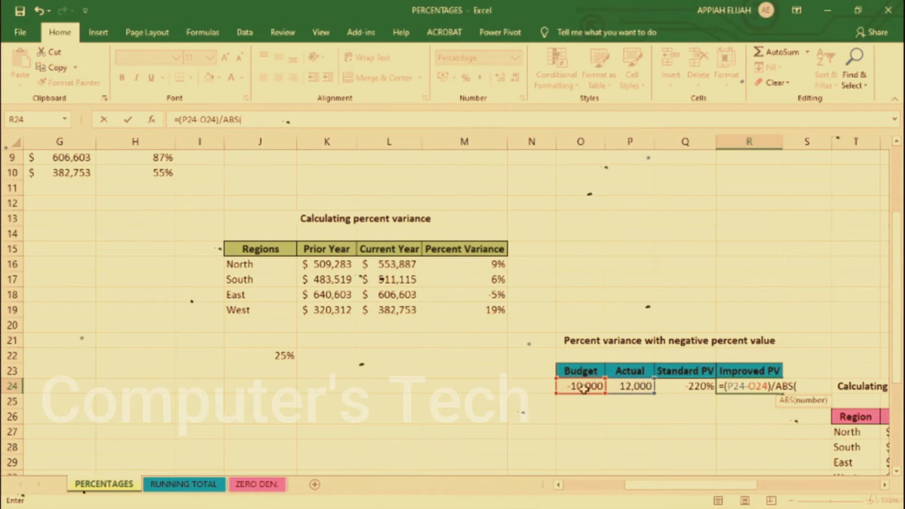
pyautogui.click(584, 384)
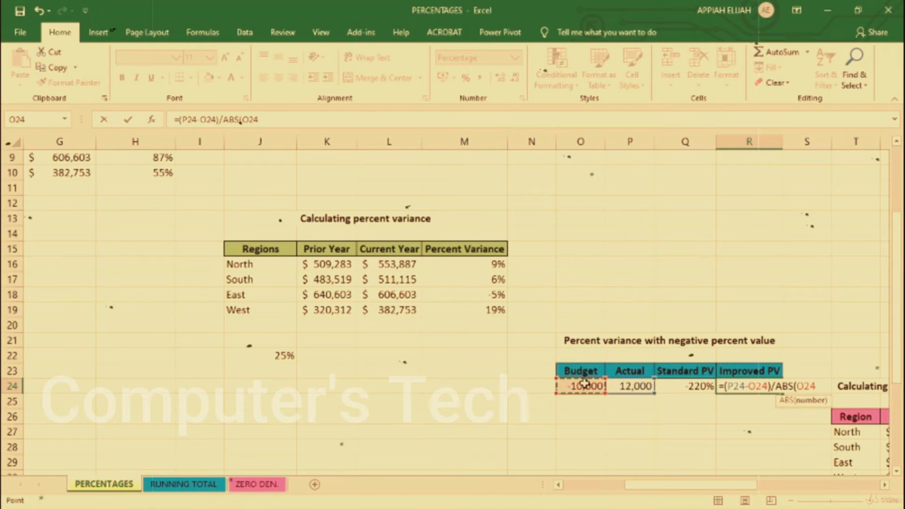
pyautogui.write(')')
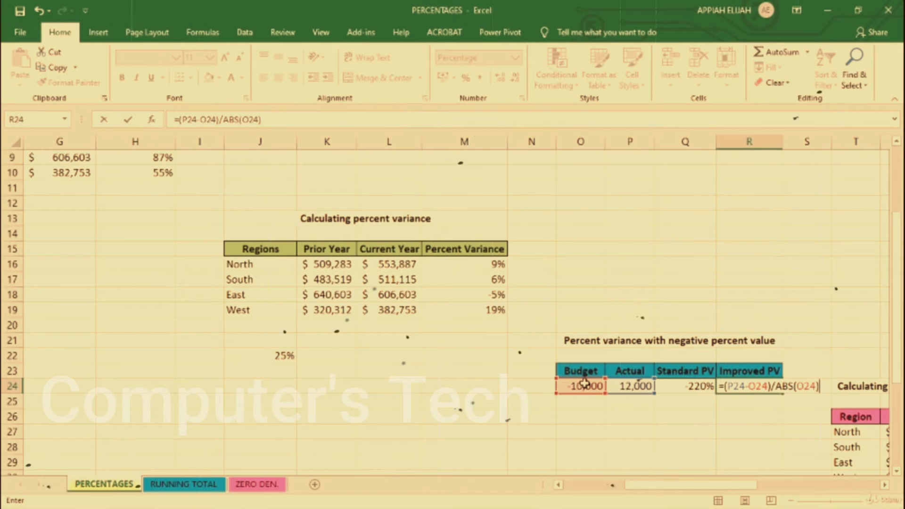
pyautogui.press('Return')
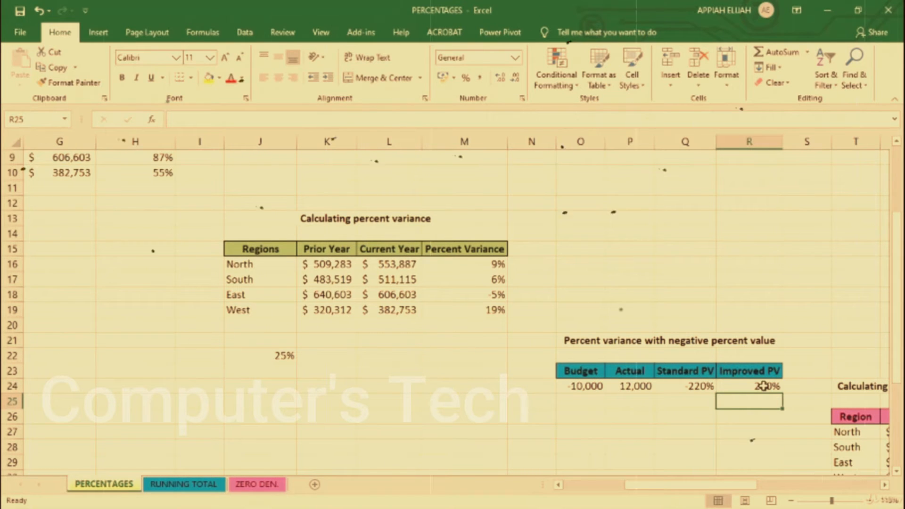
# Step: Test the ABS function in blank cells by entering -8 in P14 and =ABS(P14) in Q14
pyautogui.click(620, 231)
pyautogui.write('-8')
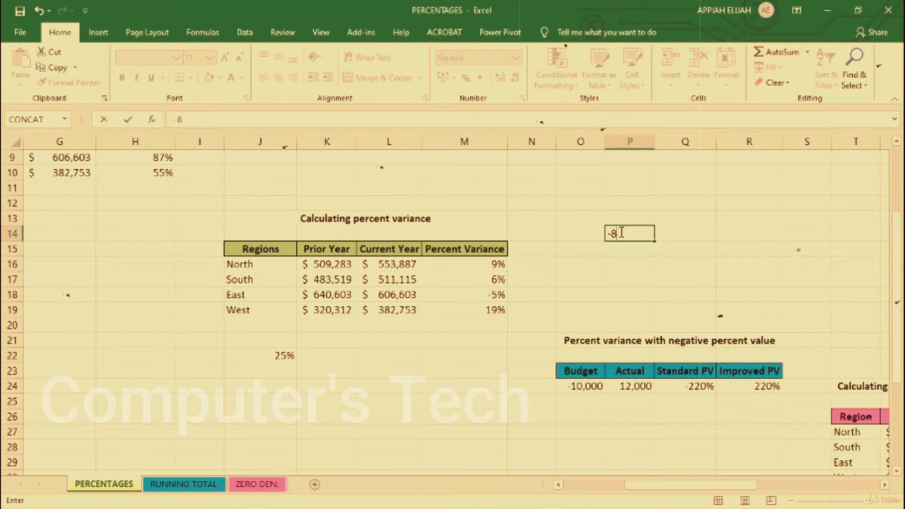
pyautogui.click(670, 239)
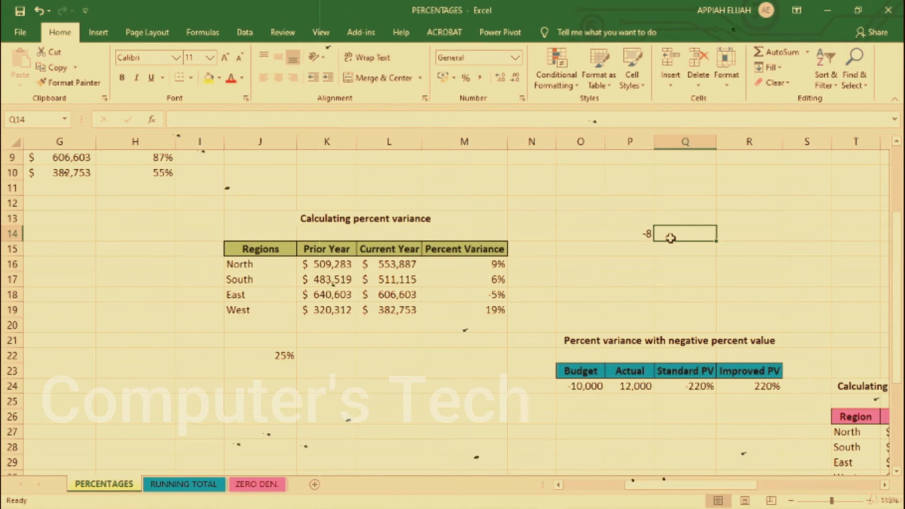
pyautogui.write('ABS(')
pyautogui.click(637, 234)
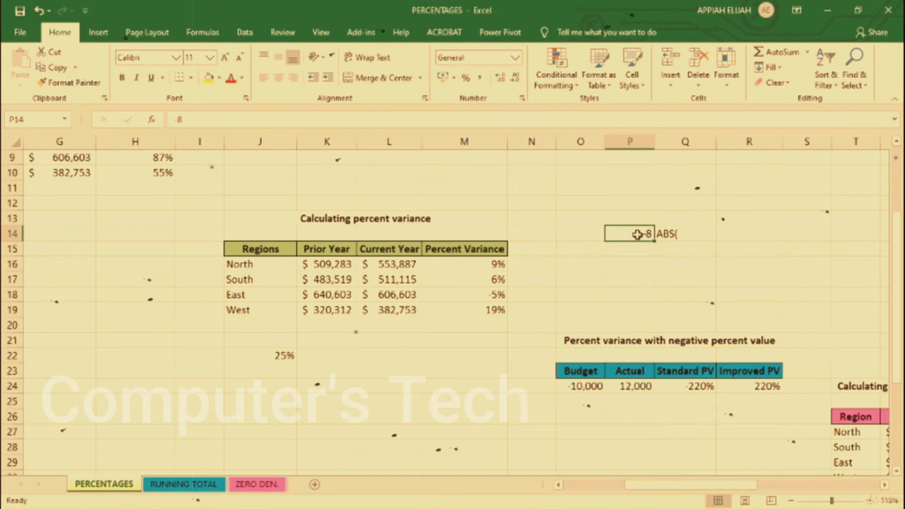
pyautogui.click(687, 233)
pyautogui.doubleClick(665, 232)
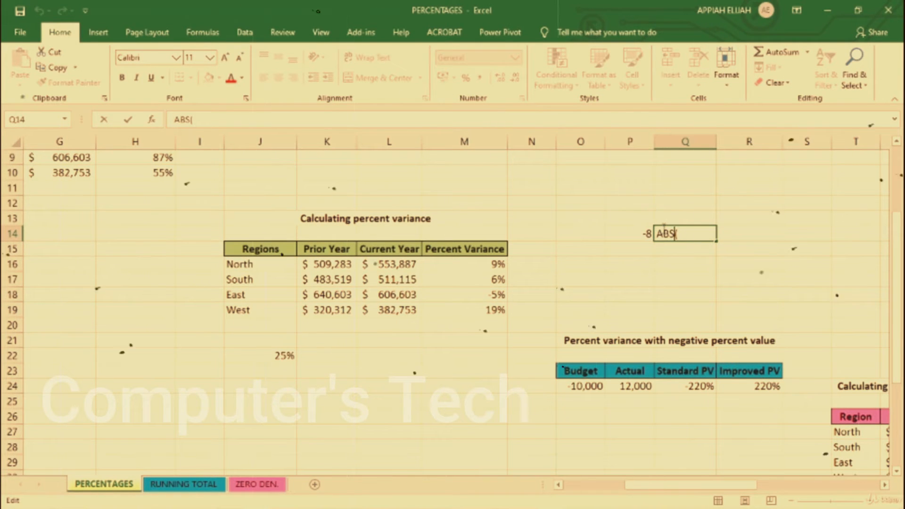
pyautogui.press('Home')
pyautogui.write('=')
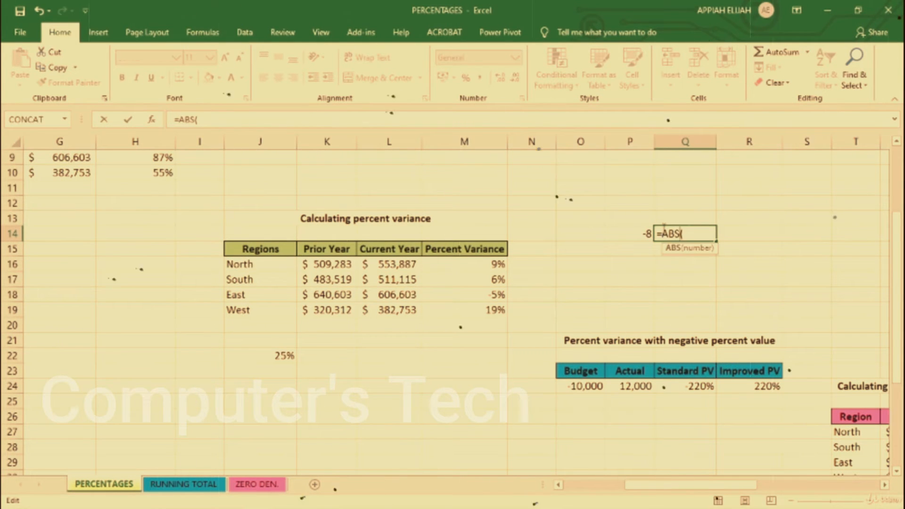
pyautogui.click(643, 232)
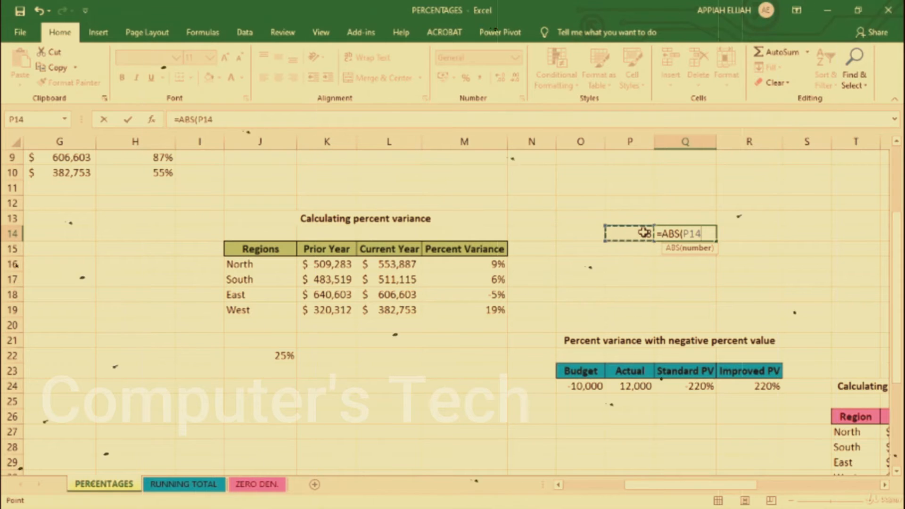
pyautogui.write(')')
pyautogui.press('Return')
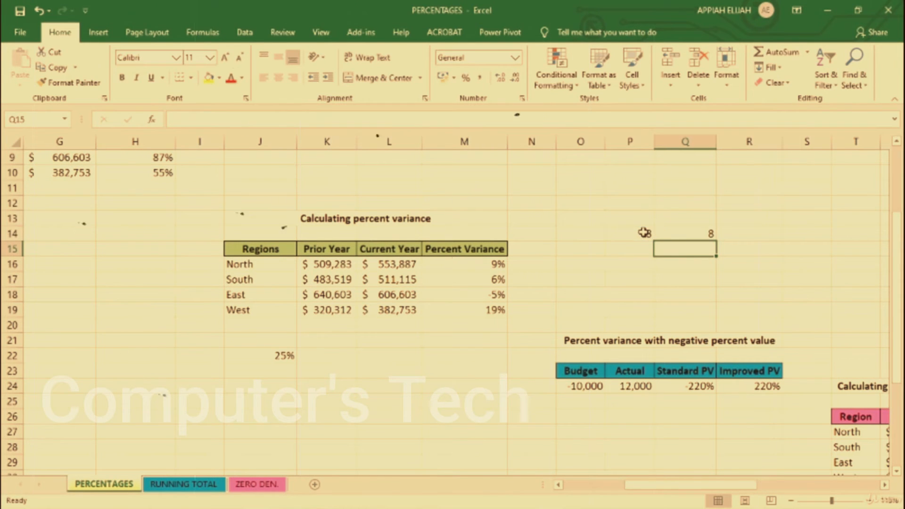
# Step: Clear the ABS function test from cells P14 and Q14
pyautogui.moveTo(696, 233); pyautogui.dragTo(649, 233)
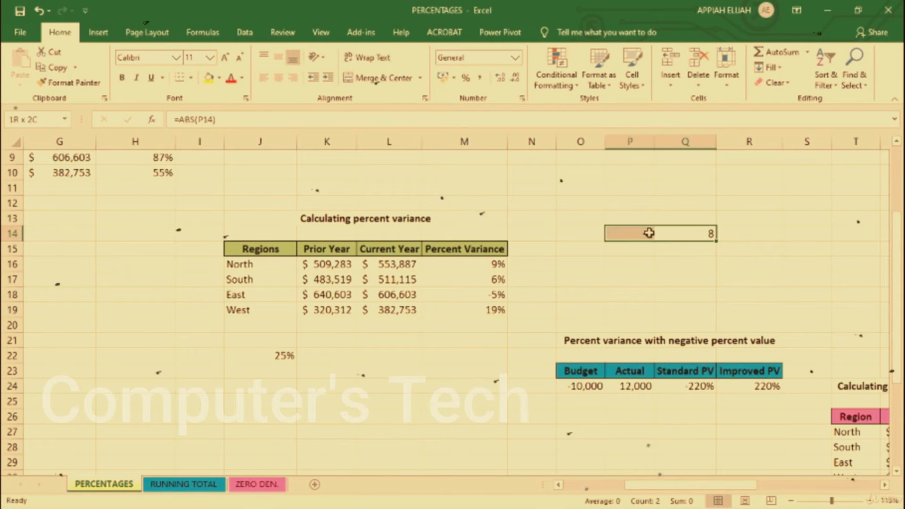
pyautogui.press('Delete')
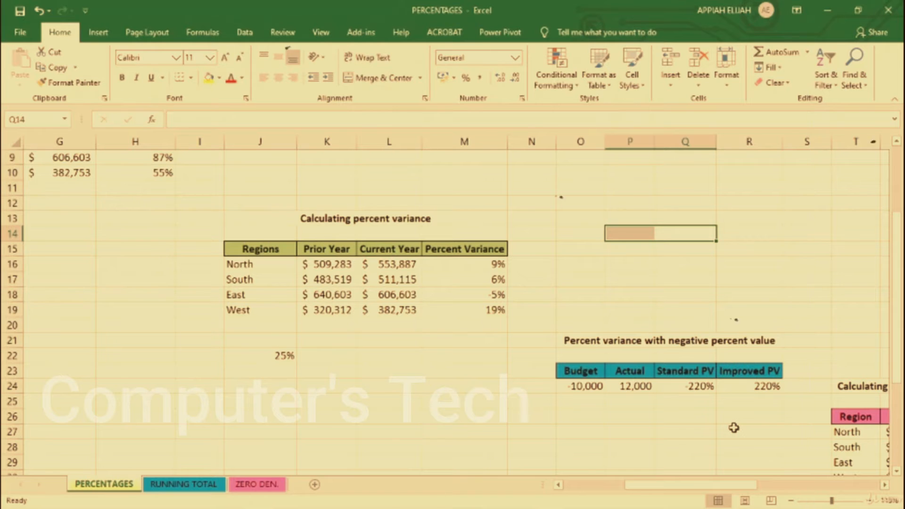
# Step: Calculate North's percent of total in cell V27 with =U27/$U$32, dividing its revenue by the fixed total
pyautogui.moveTo(718, 486); pyautogui.dragTo(791, 486)
pyautogui.moveTo(898, 325); pyautogui.dragTo(903, 406)
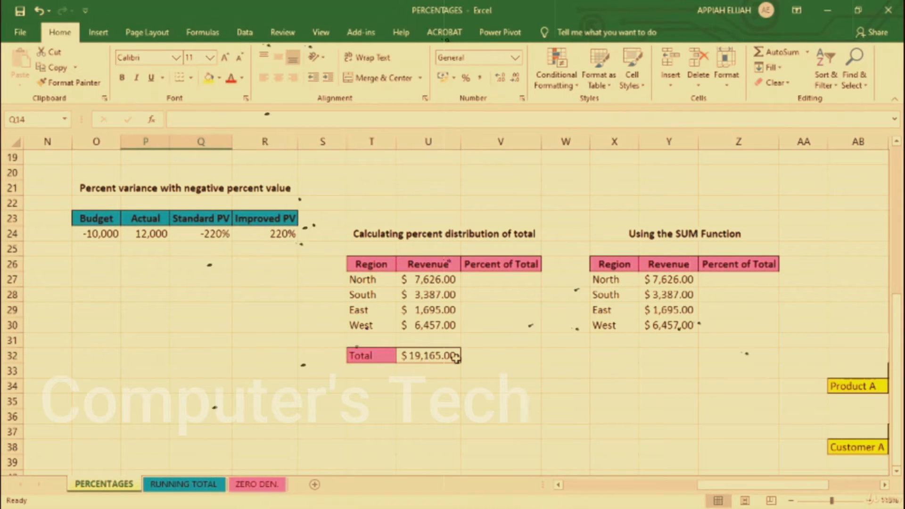
pyautogui.click(507, 283)
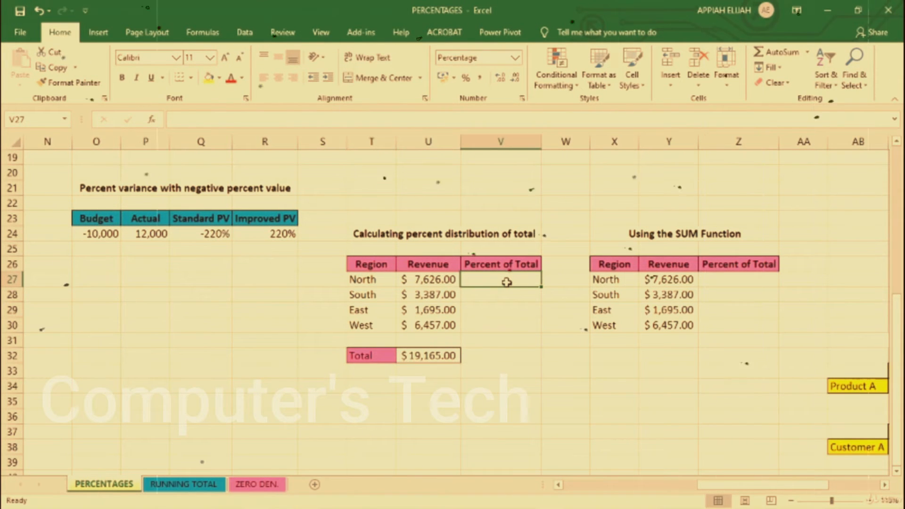
pyautogui.write('=')
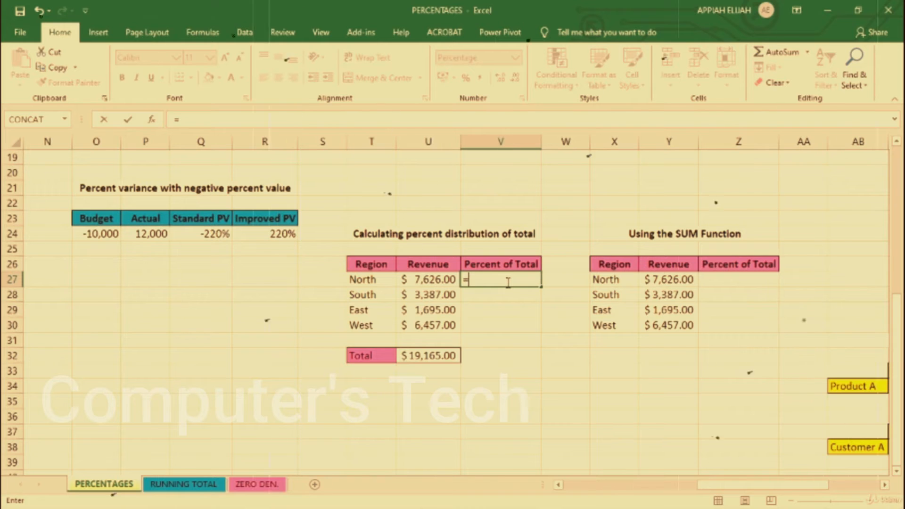
pyautogui.click(445, 280)
pyautogui.write('/$U$')
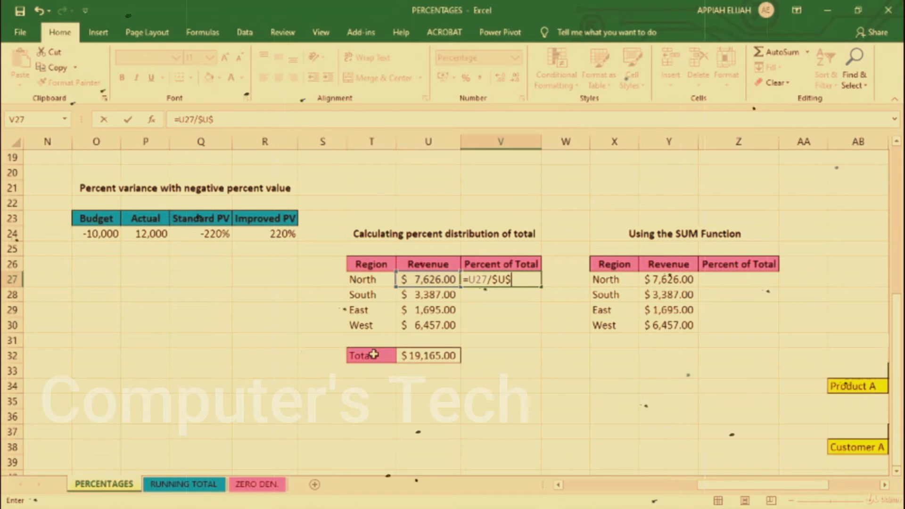
pyautogui.write('32')
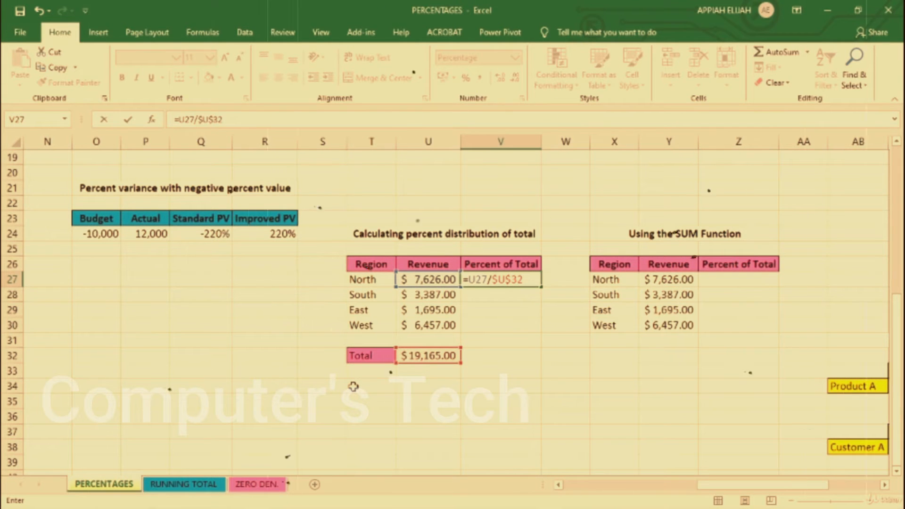
pyautogui.press('Return')
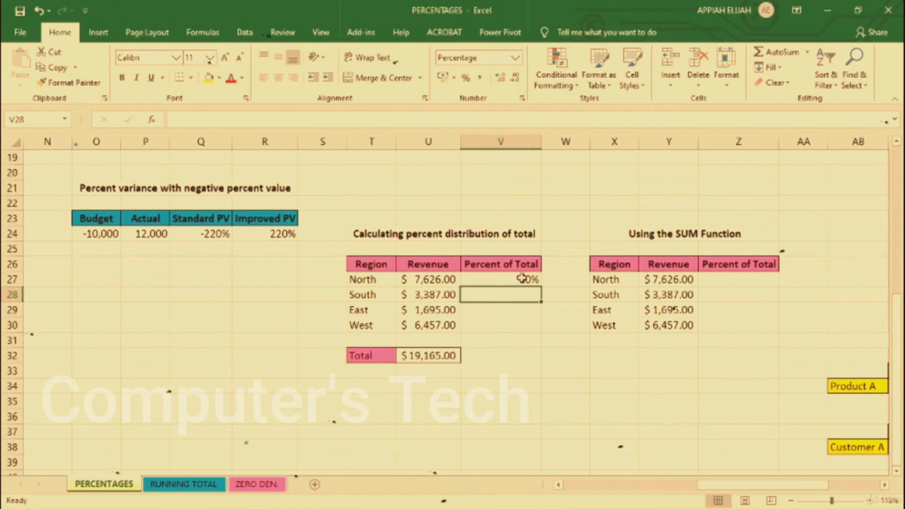
# Step: Fill the percent of total formula from V27 down to V30 for the South, East and West regions
pyautogui.click(528, 280)
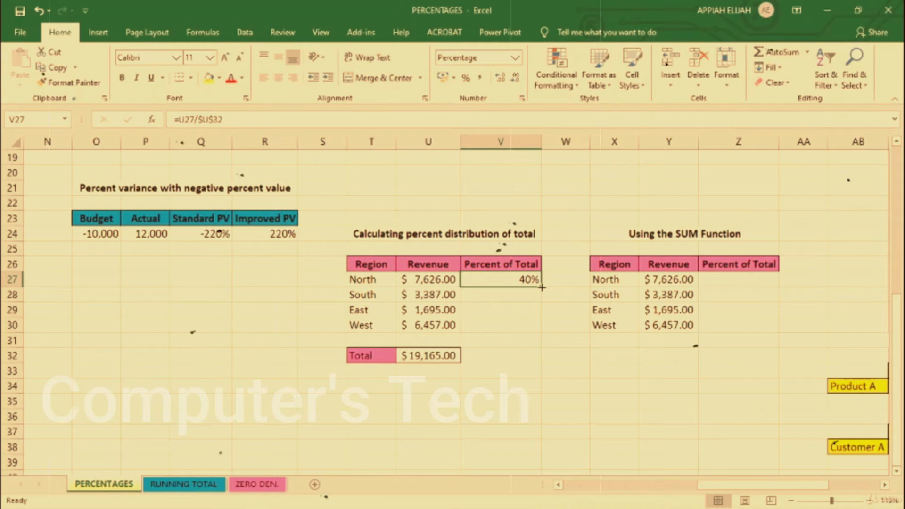
pyautogui.moveTo(541, 287); pyautogui.dragTo(533, 336)
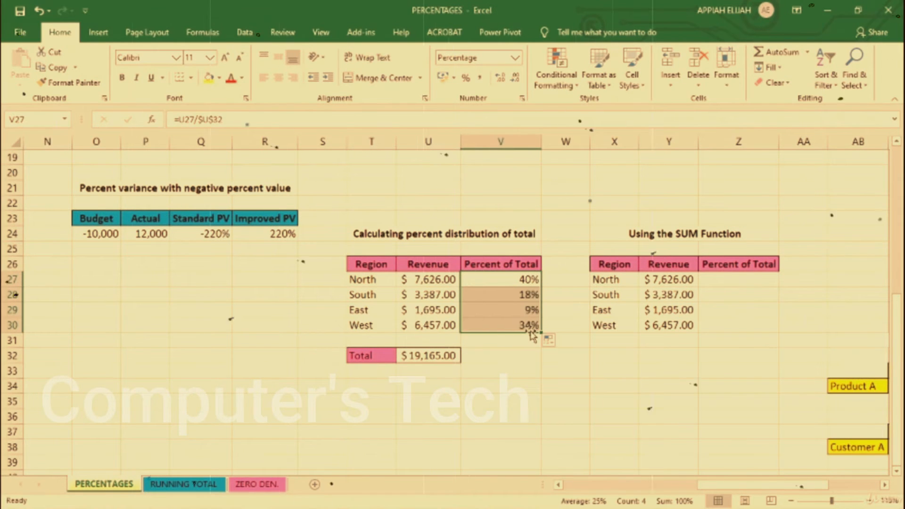
pyautogui.click(529, 324)
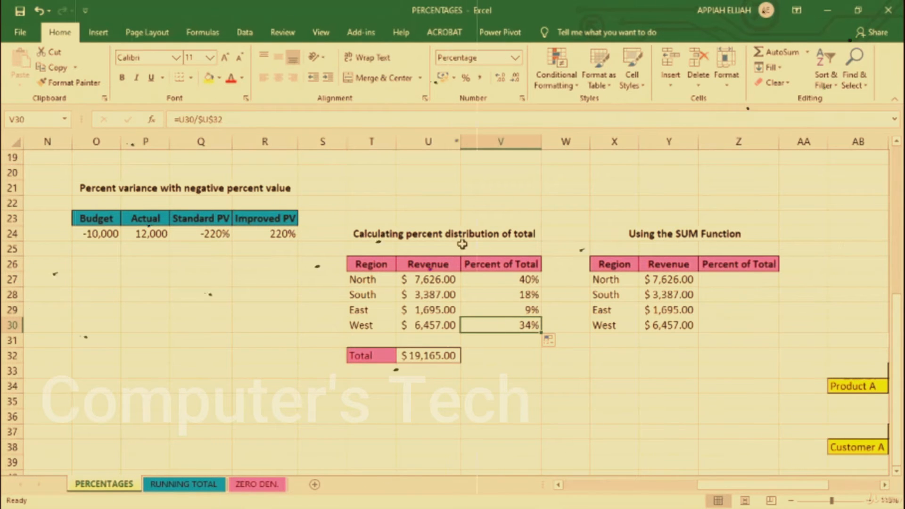
# Step: Try to enter =Y27/SUM(Y27 in cell Z27 of the SUM function table, declining the proposed formula correction
pyautogui.click(730, 280)
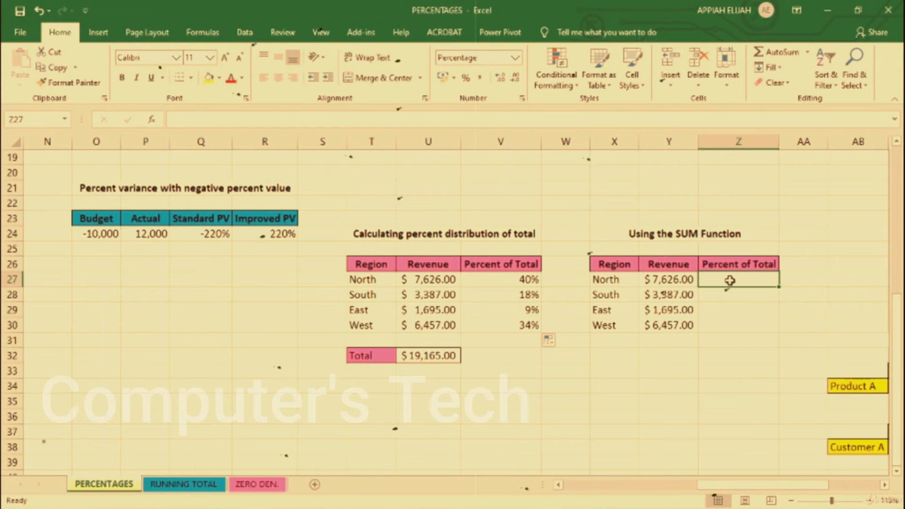
pyautogui.write('=')
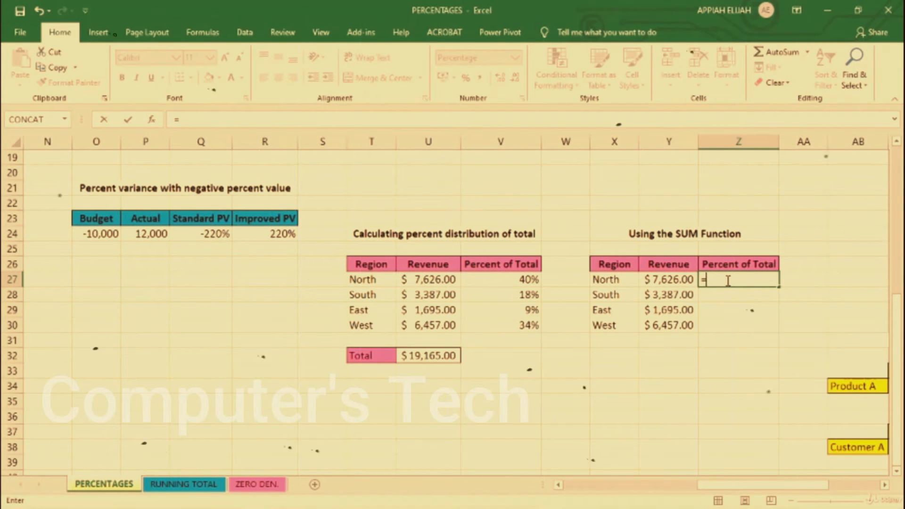
pyautogui.click(677, 279)
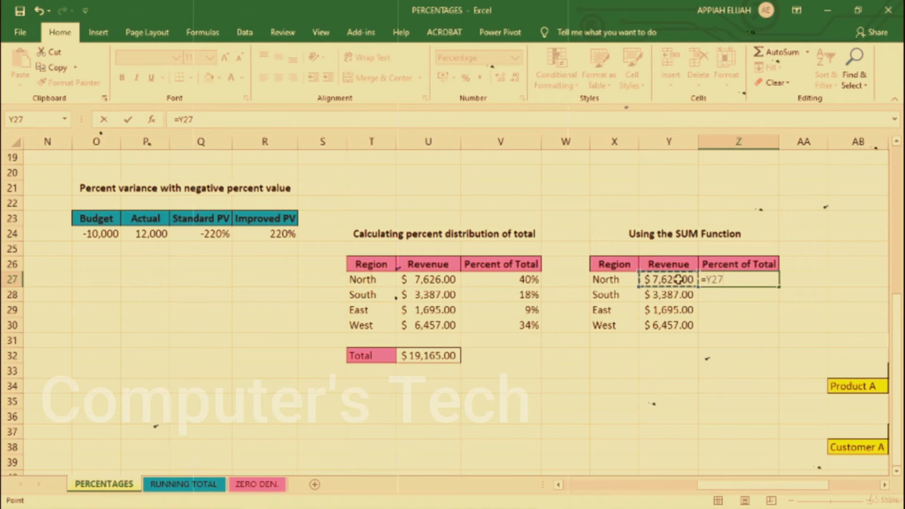
pyautogui.write('/')
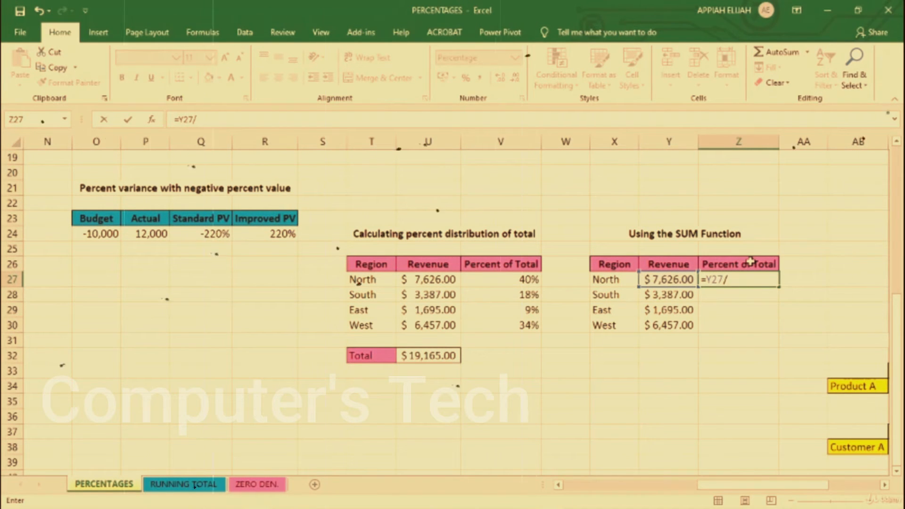
pyautogui.write('SUM(')
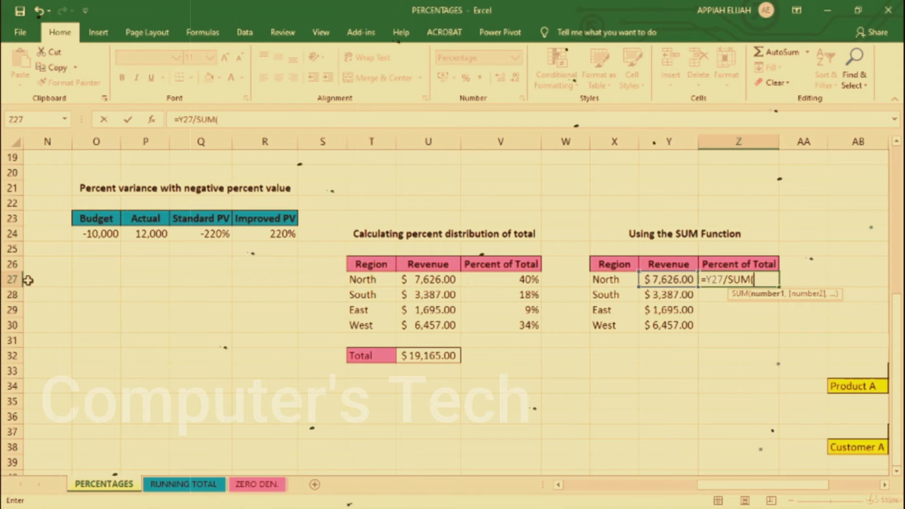
pyautogui.write('Y27')
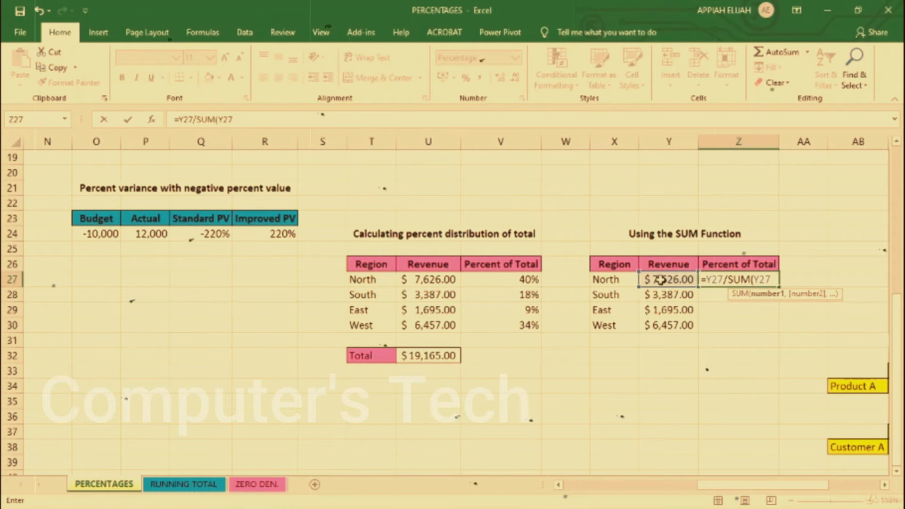
pyautogui.press('Return')
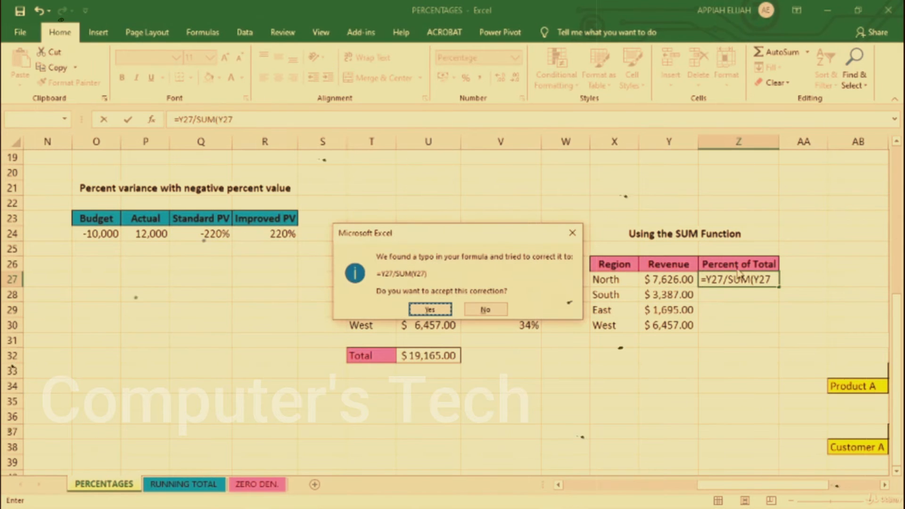
pyautogui.click(486, 309)
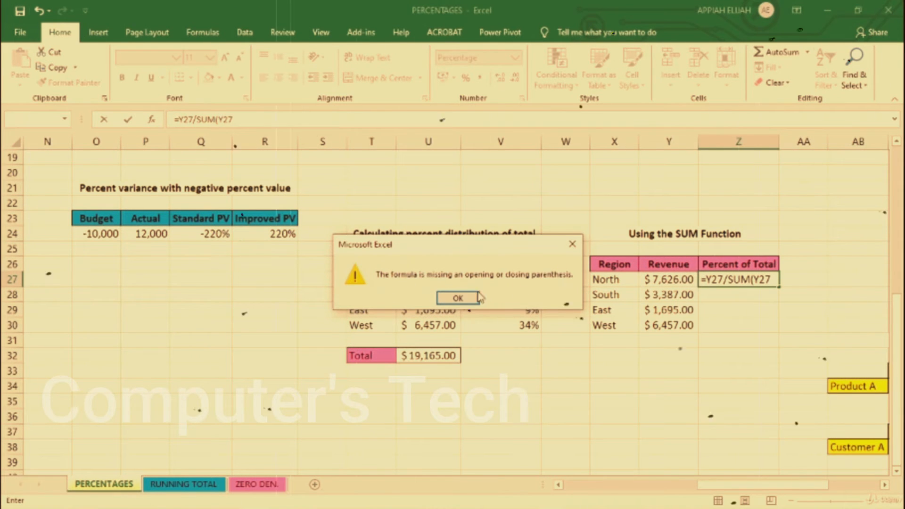
pyautogui.click(461, 297)
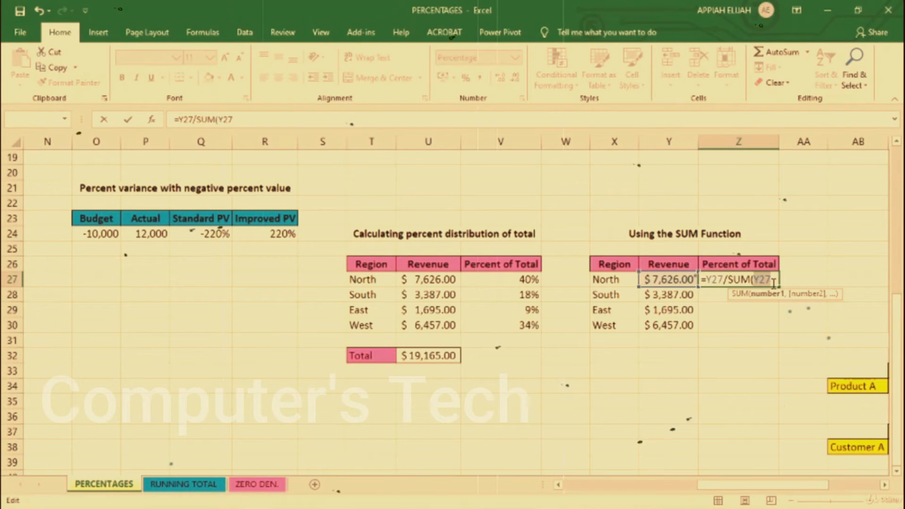
# Step: Replace the SUM argument in Z27 with a fixed revenue range so the formula reads =Y27/SUM($Y$27:$Y$30)
pyautogui.press('BackSpace')
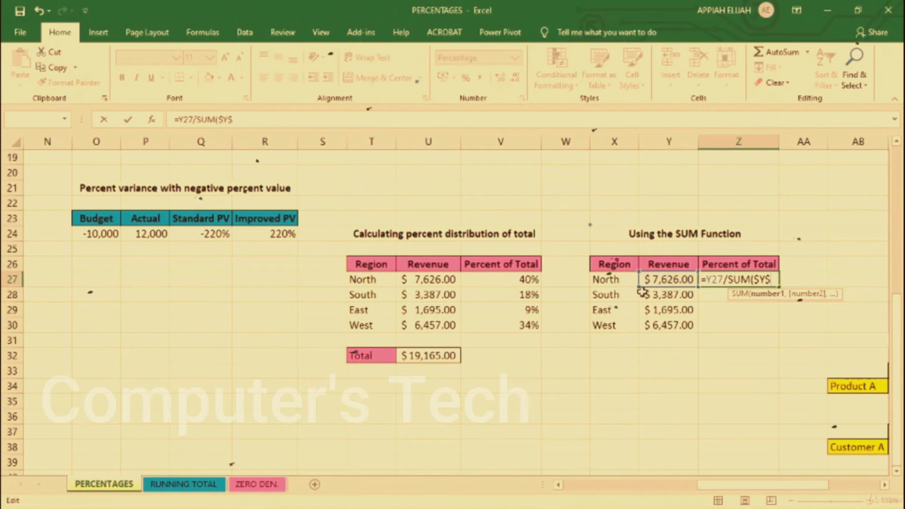
pyautogui.write('27')
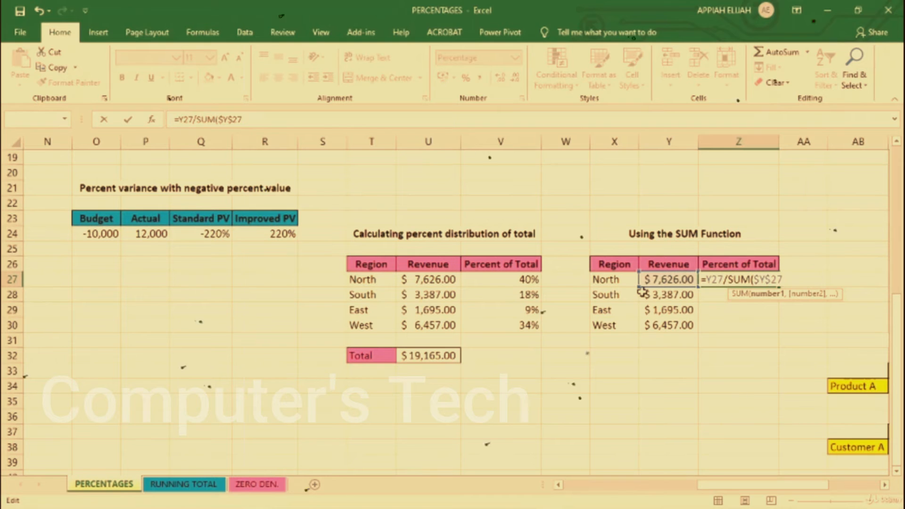
pyautogui.write(':')
pyautogui.write('$')
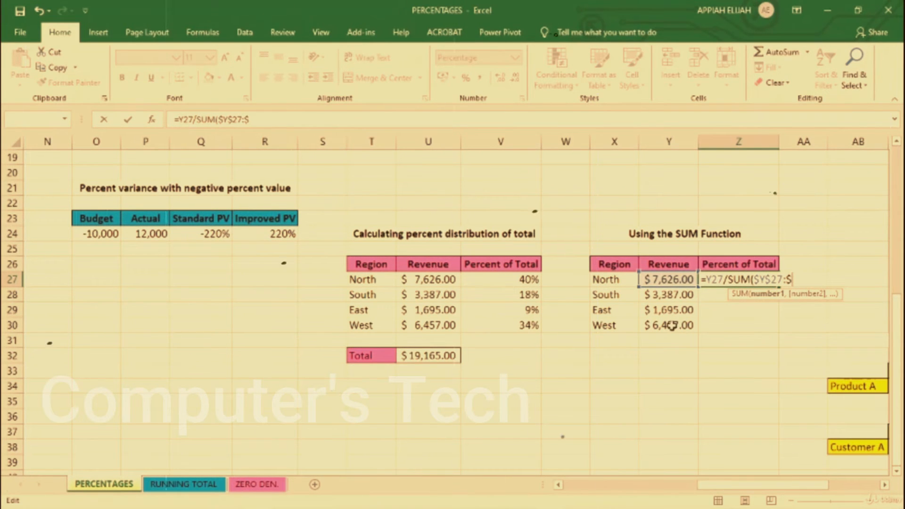
pyautogui.write('Y')
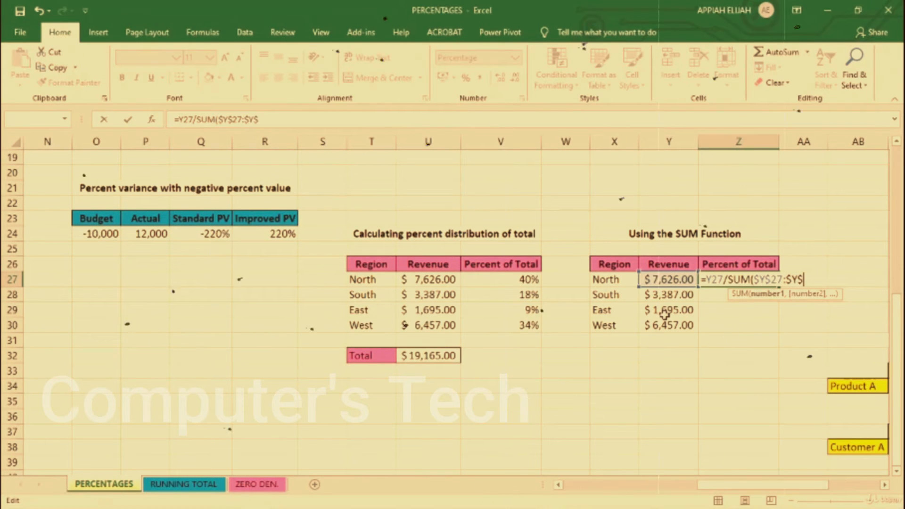
pyautogui.write('$30')
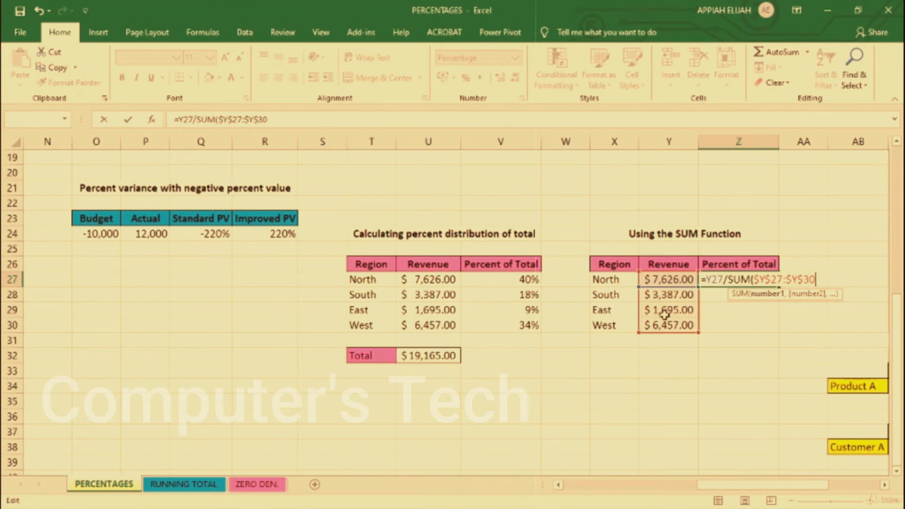
pyautogui.write(')')
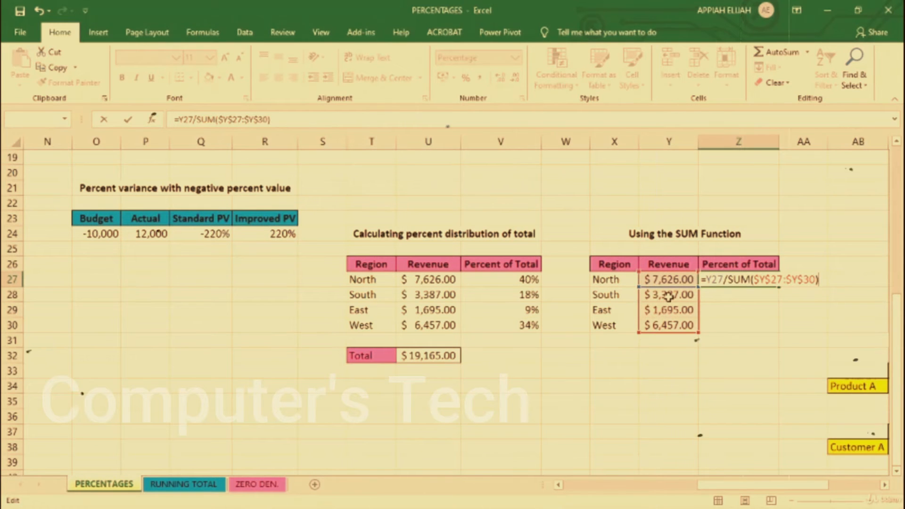
pyautogui.press('Return')
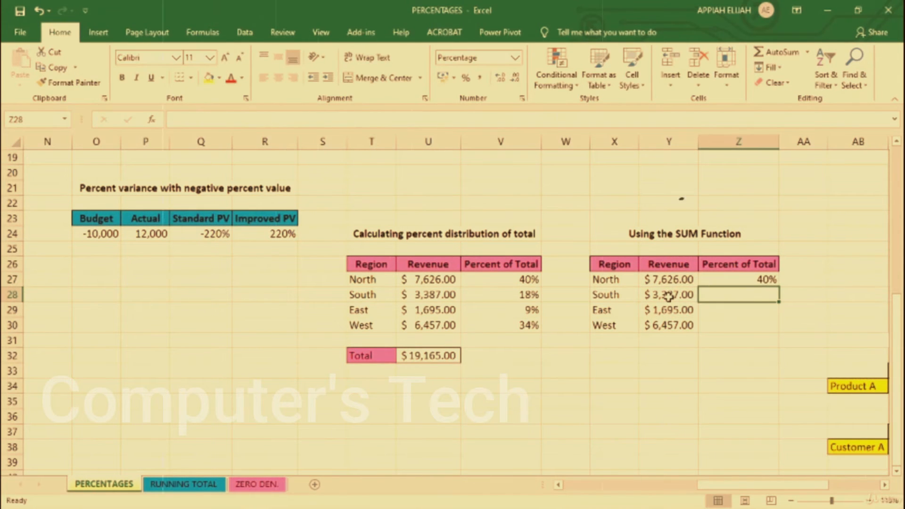
# Step: Fill the SUM-based percent of total formula from Z27 down to Z30 for the remaining regions
pyautogui.click(729, 279)
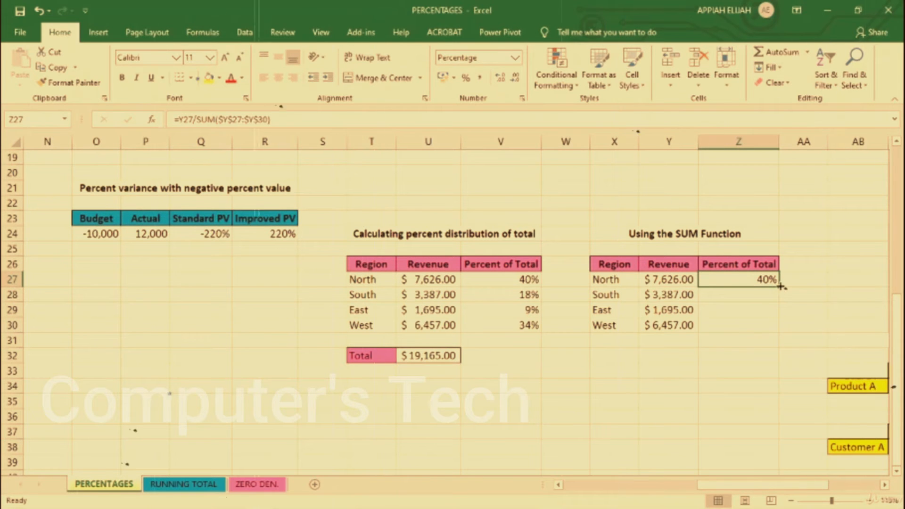
pyautogui.moveTo(780, 286); pyautogui.dragTo(775, 327)
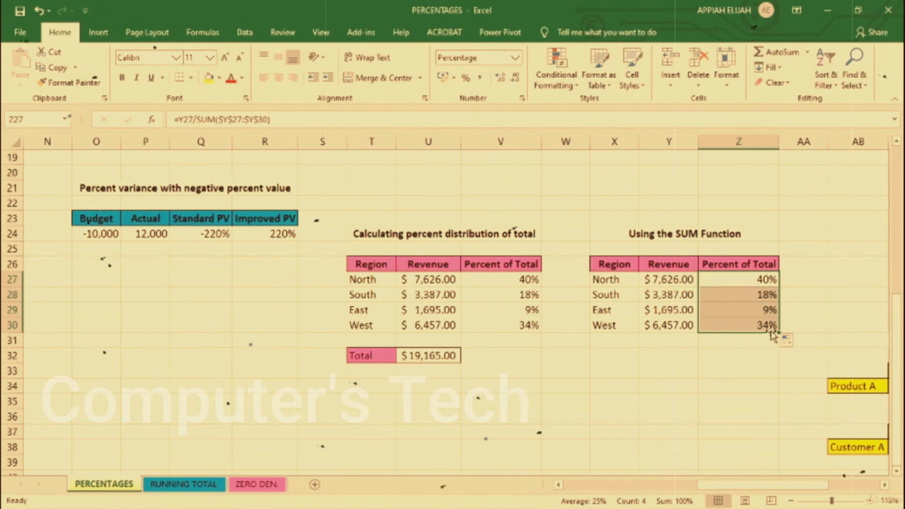
pyautogui.click(727, 319)
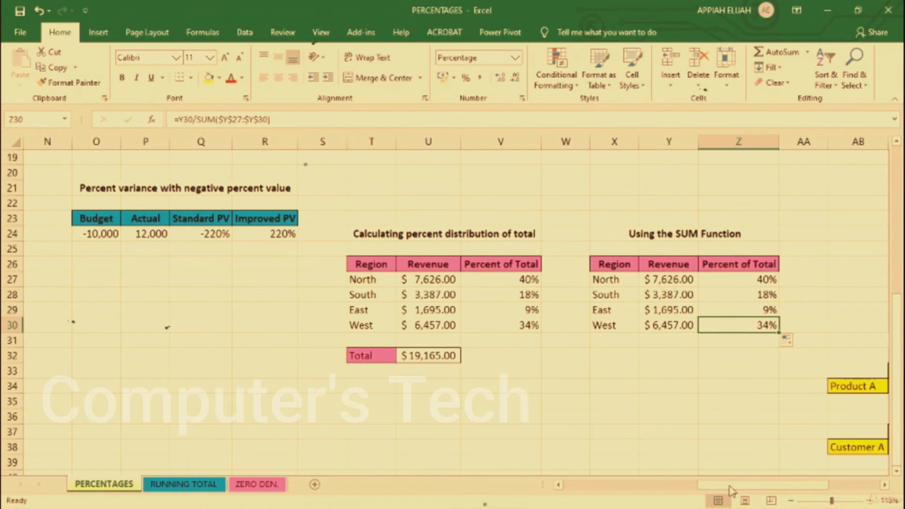
# Step: Enter =SUM($C$3:C3) in cell D3 of the RUNNING TOTAL worksheet as January's running total
pyautogui.click(179, 486)
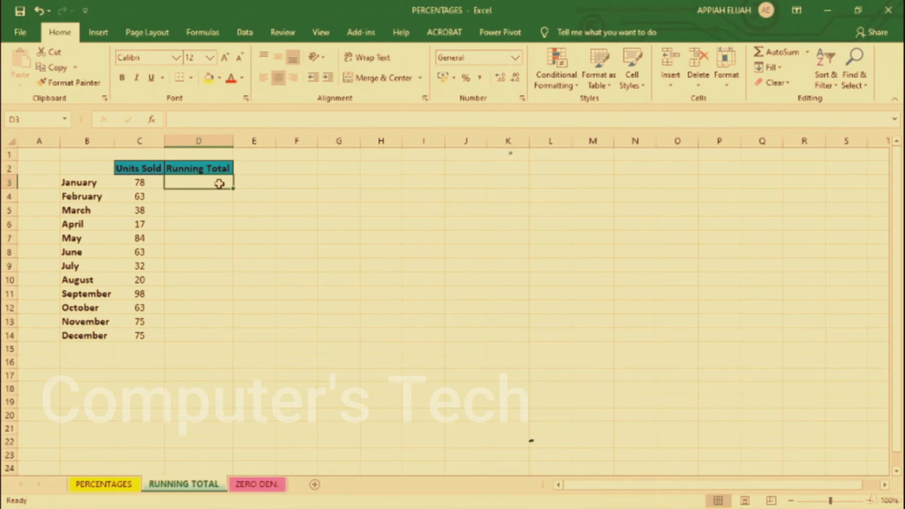
pyautogui.write('=')
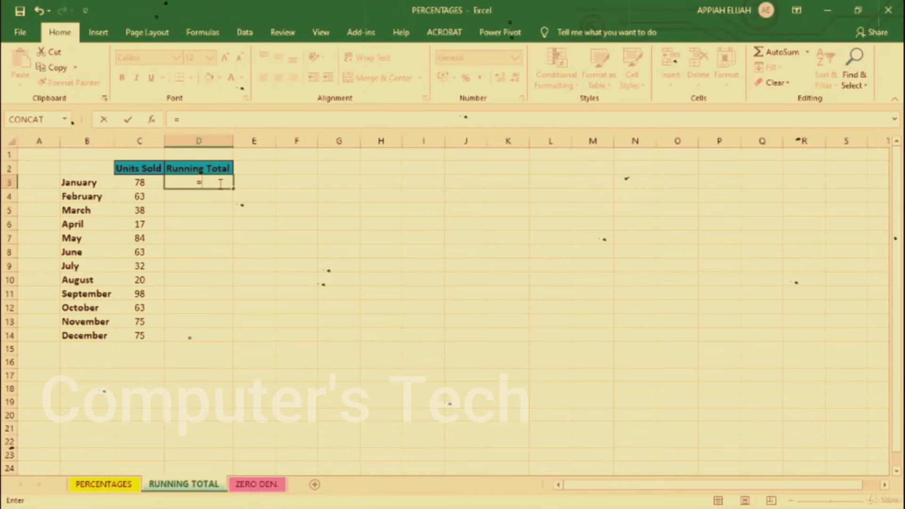
pyautogui.write('SUM')
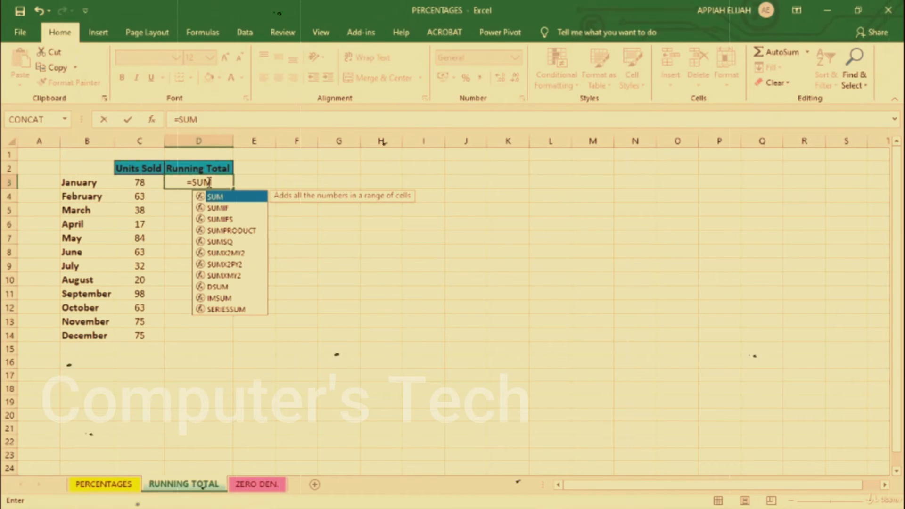
pyautogui.write('(')
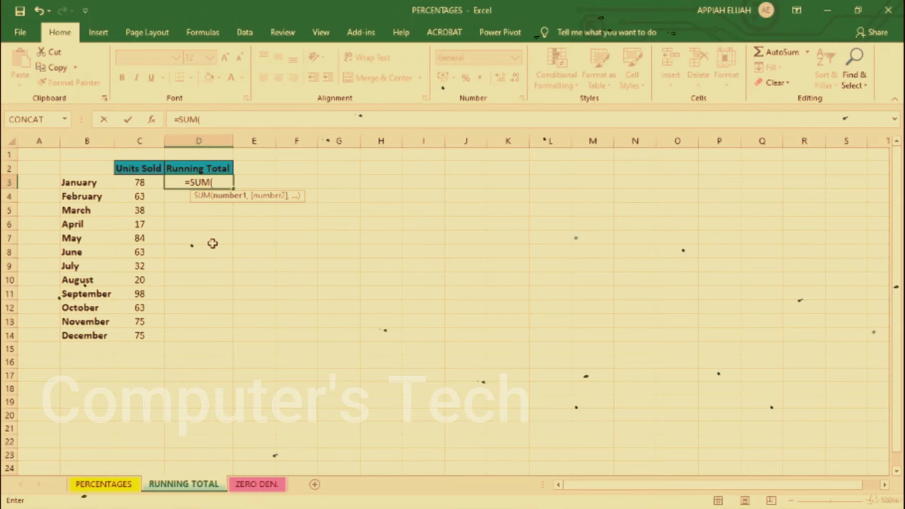
pyautogui.write('$')
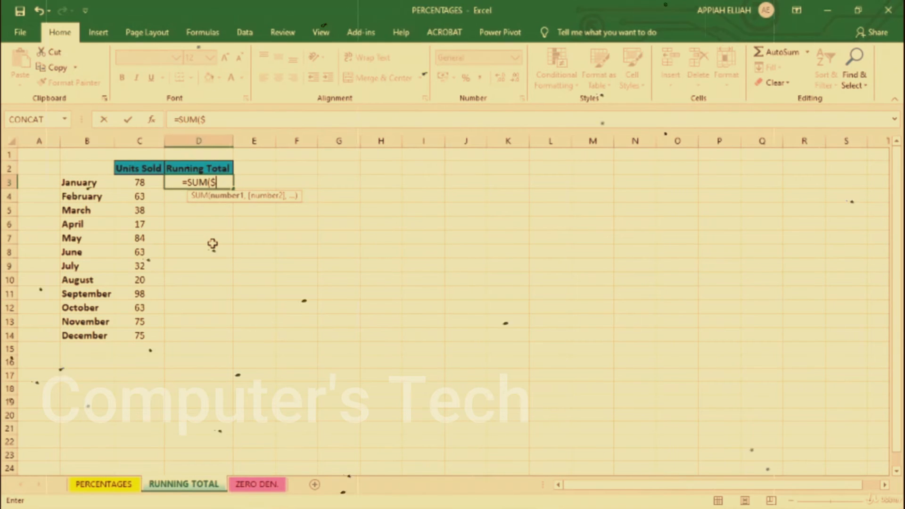
pyautogui.write('C')
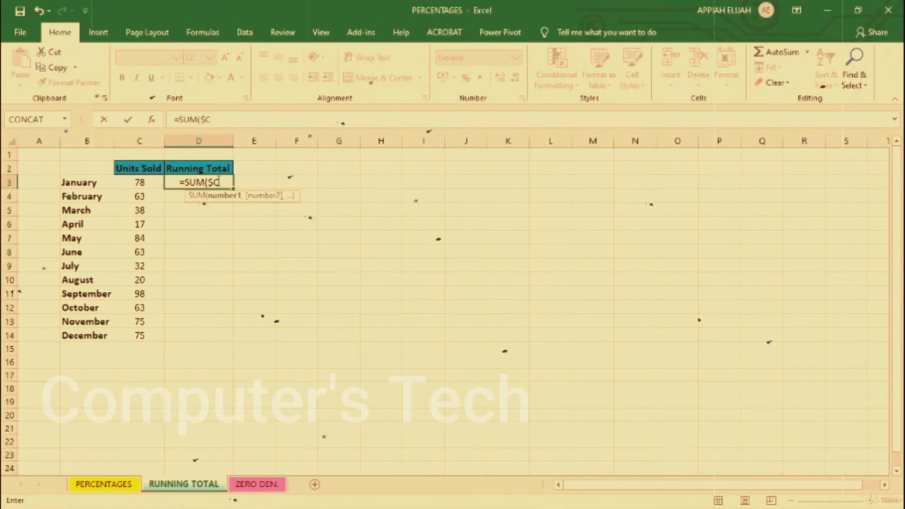
pyautogui.write('$')
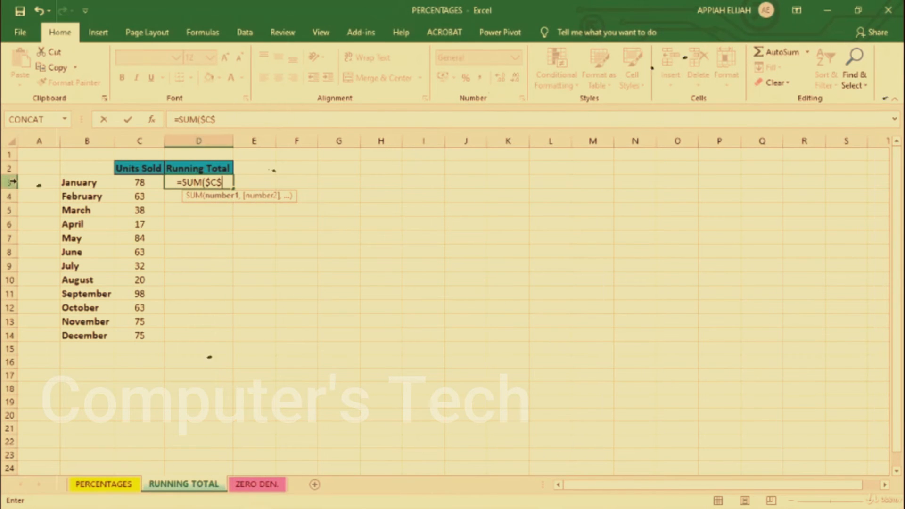
pyautogui.write('3')
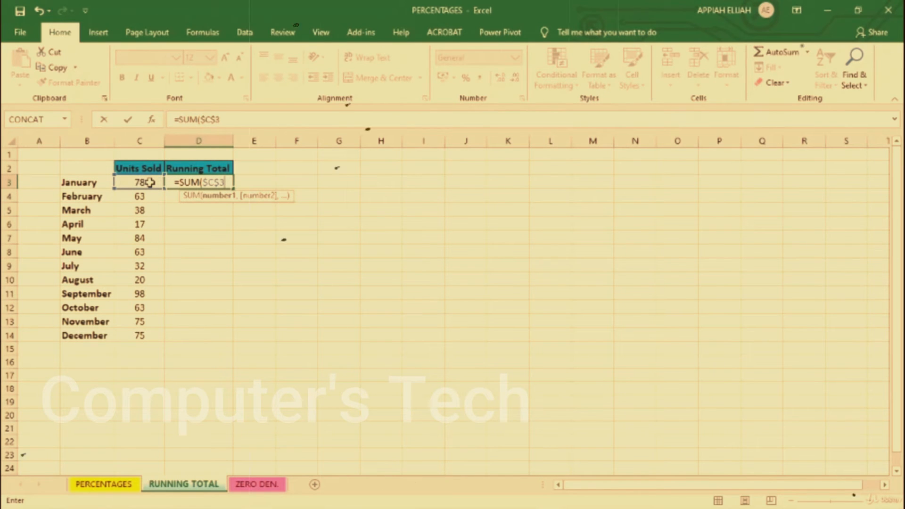
pyautogui.write(':')
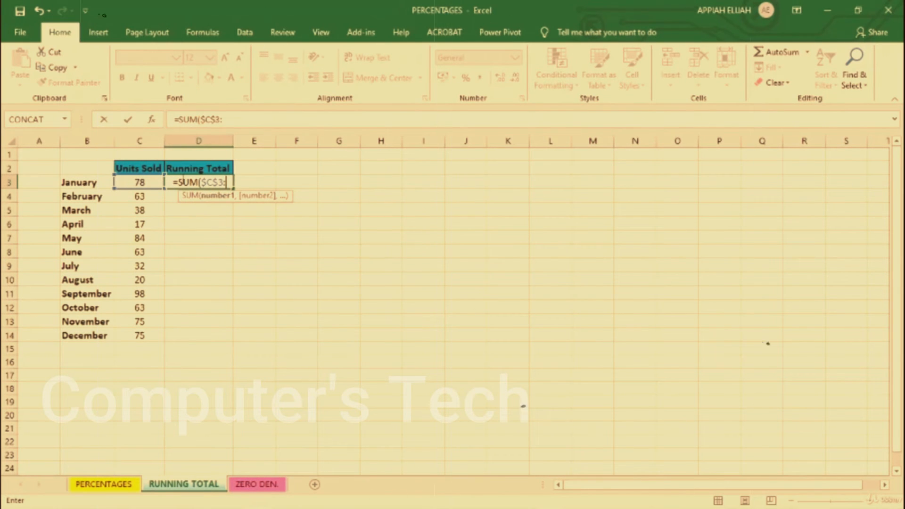
pyautogui.write('C')
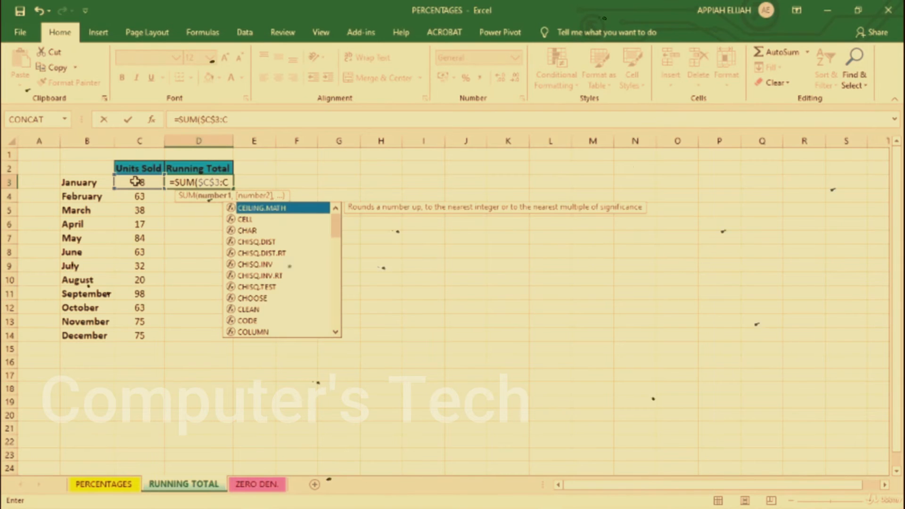
pyautogui.write('3)')
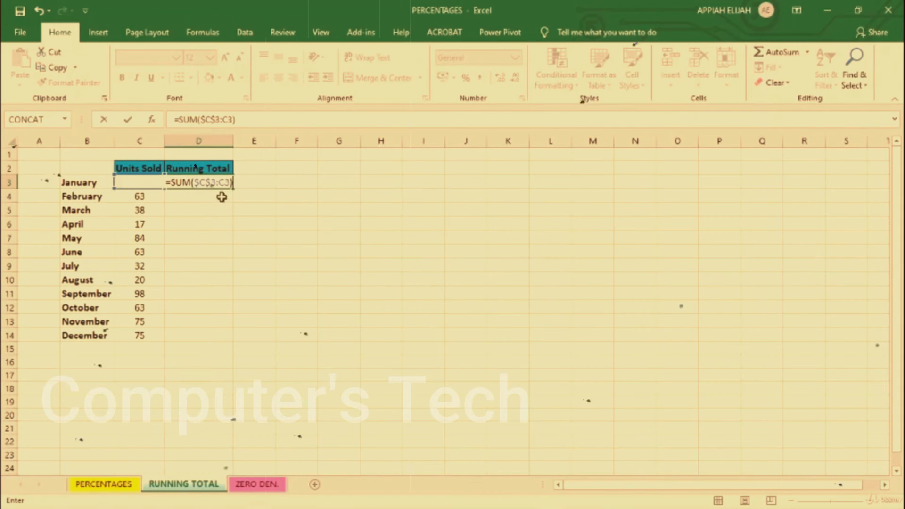
pyautogui.press('Return')
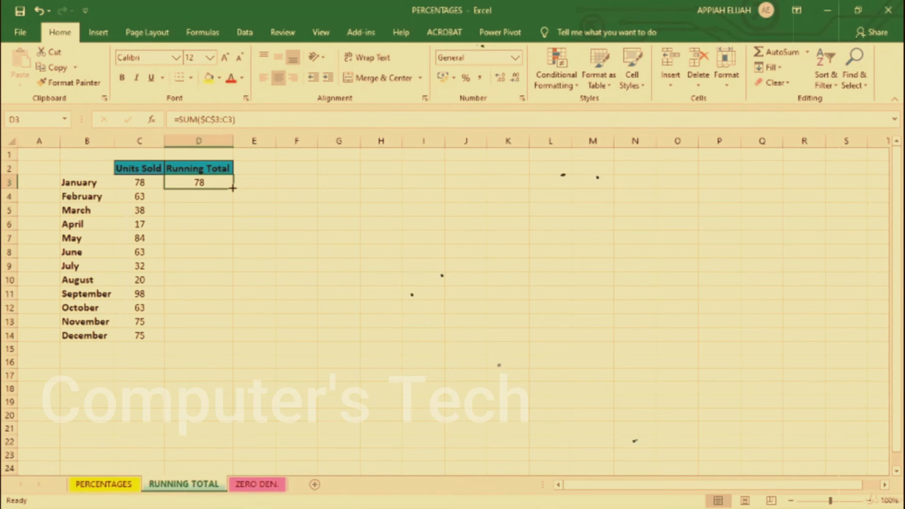
# Step: Fill the running total formula from D3 down to D14 for December, and inspect May's formula in D7
pyautogui.moveTo(233, 188); pyautogui.dragTo(212, 336)
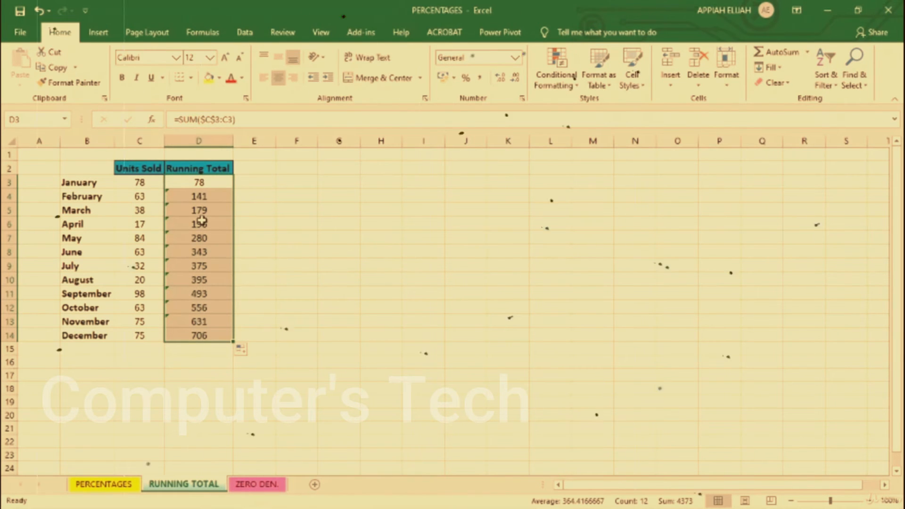
pyautogui.click(198, 238)
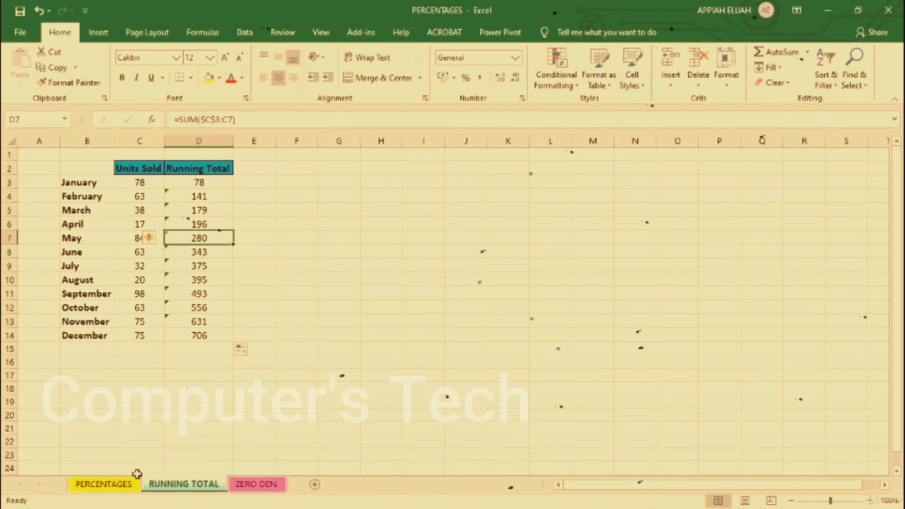
# Step: Enter =AC34*(1+AD34) in cell AE34 of the PERCENTAGES worksheet as Product A's final price
pyautogui.click(119, 487)
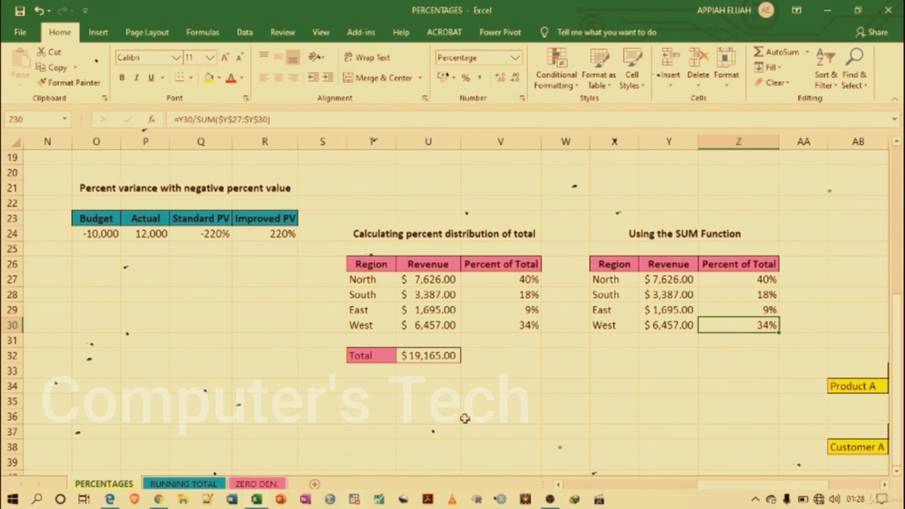
pyautogui.moveTo(773, 489); pyautogui.dragTo(826, 491)
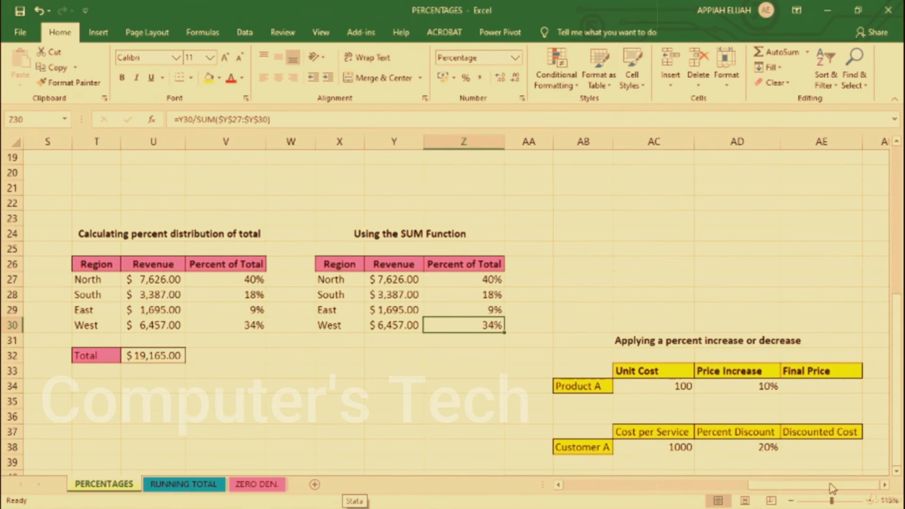
pyautogui.click(897, 470)
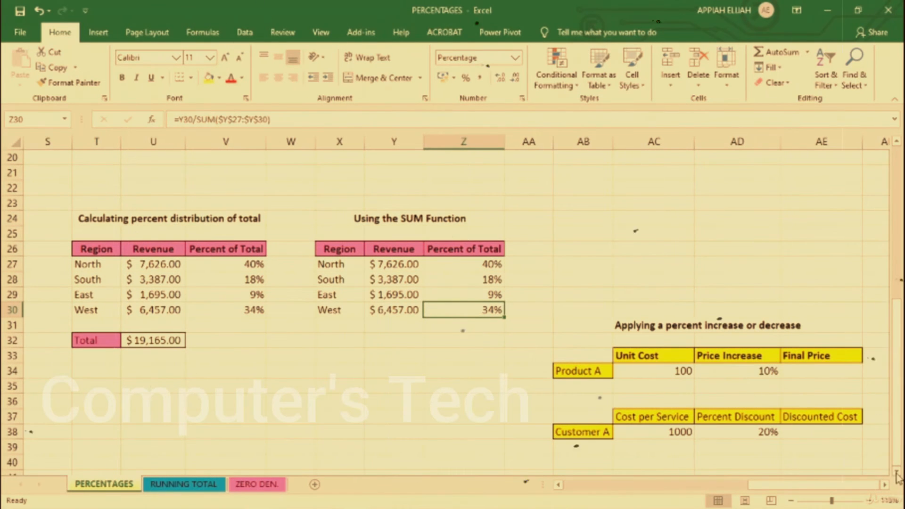
pyautogui.click(897, 473)
pyautogui.click(897, 473)
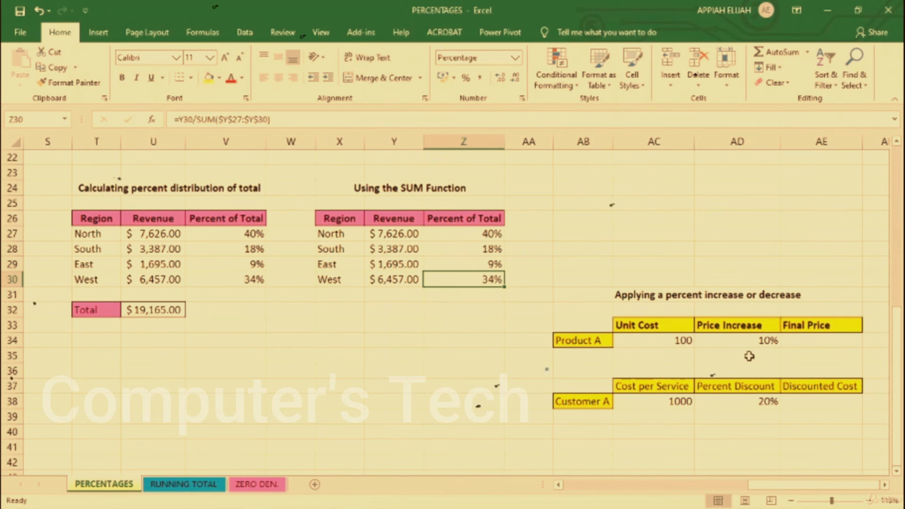
pyautogui.click(815, 342)
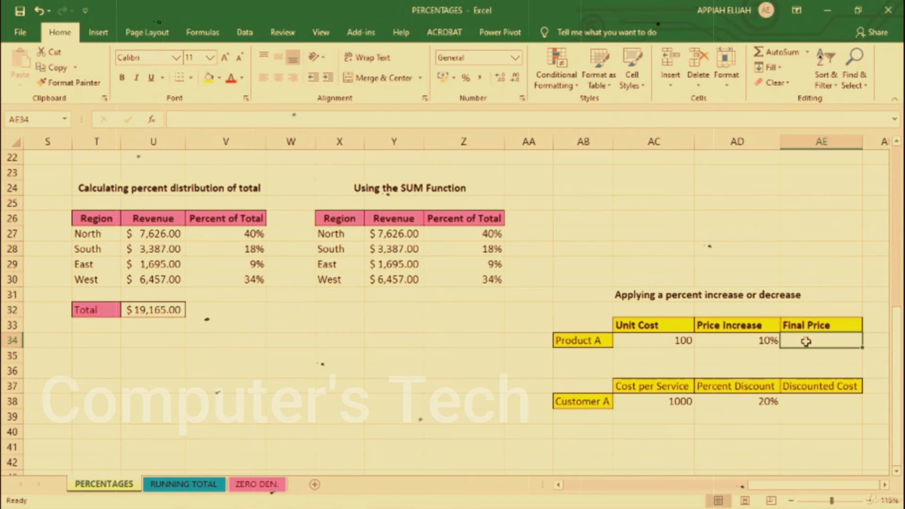
pyautogui.write('=')
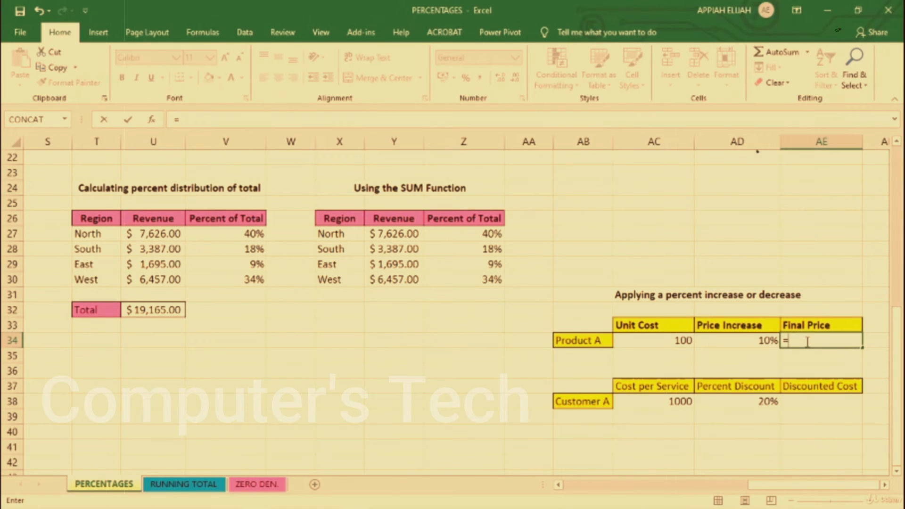
pyautogui.write('A')
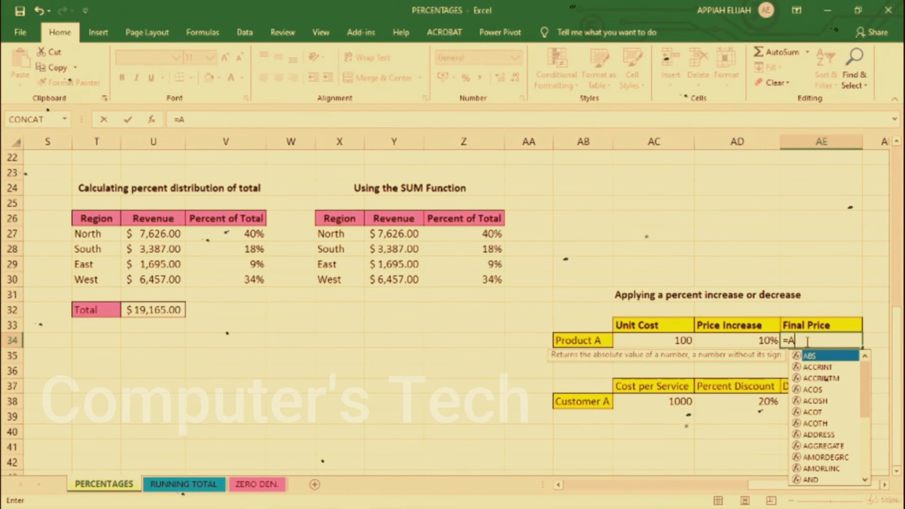
pyautogui.write('C')
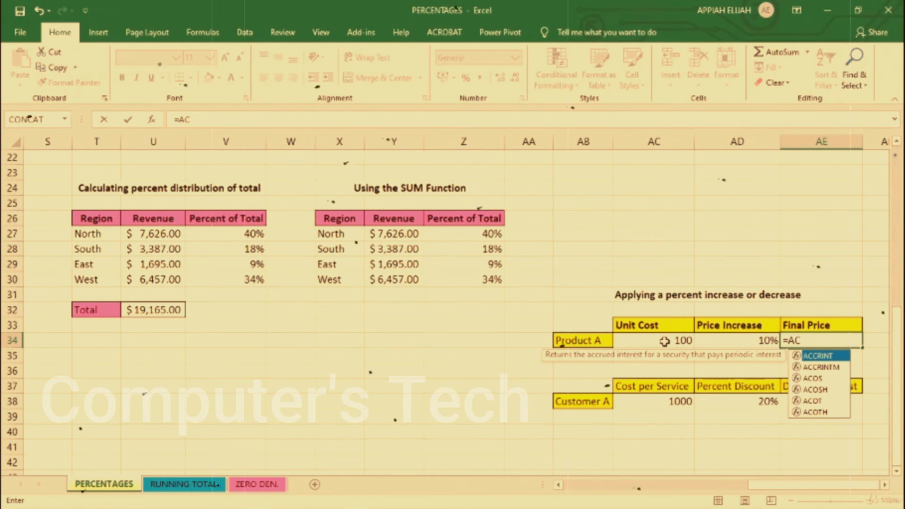
pyautogui.write('34*')
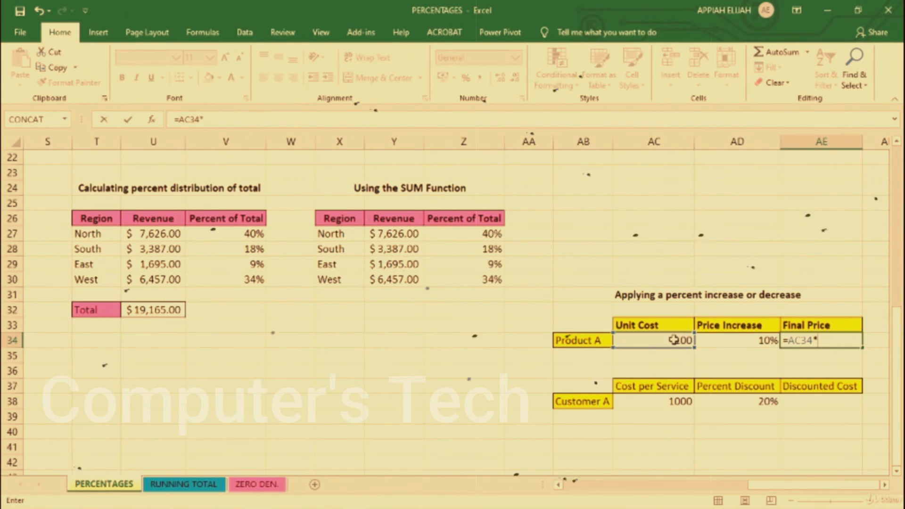
pyautogui.write('(')
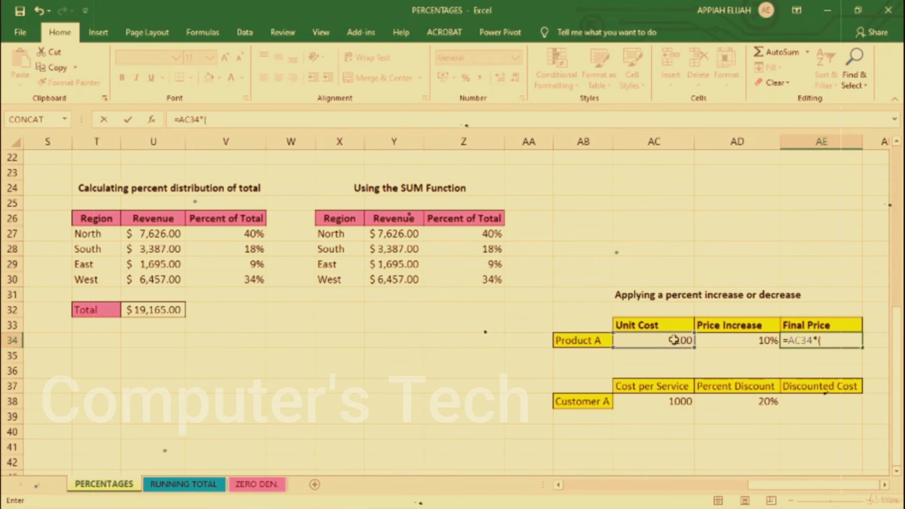
pyautogui.write('1+')
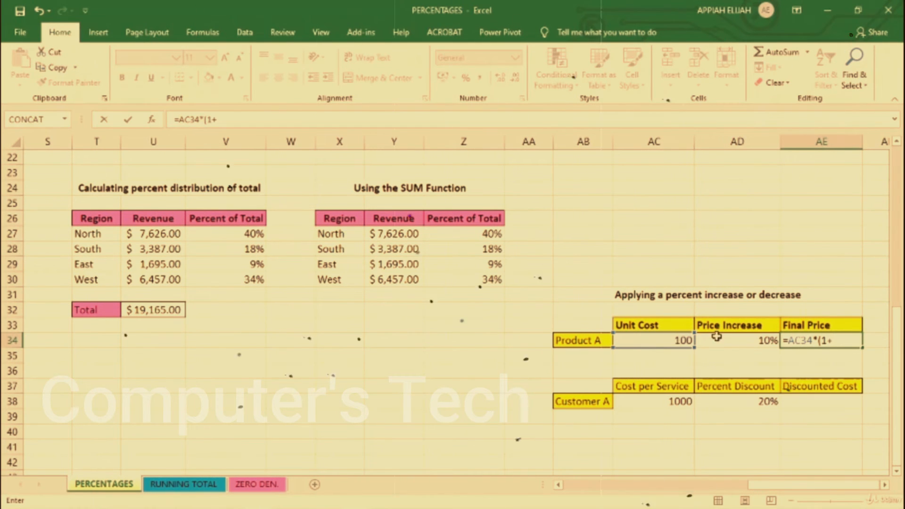
pyautogui.click(773, 341)
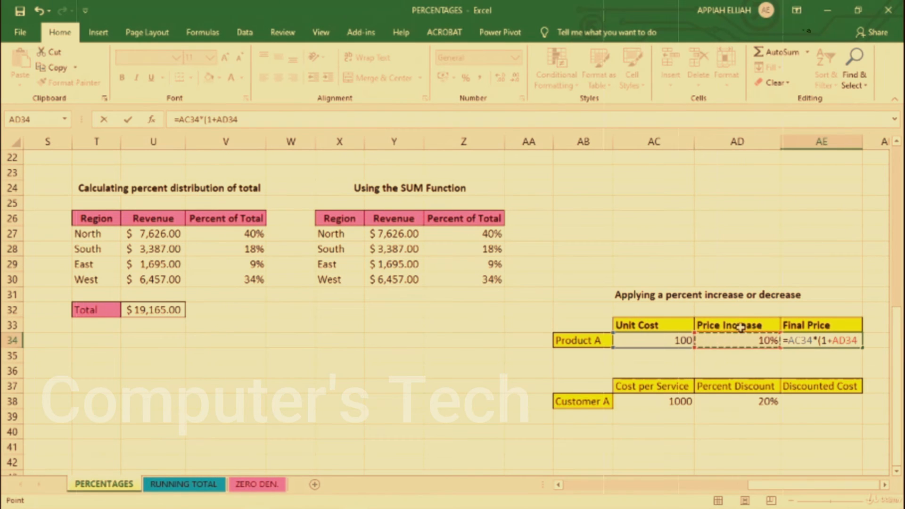
pyautogui.write(')')
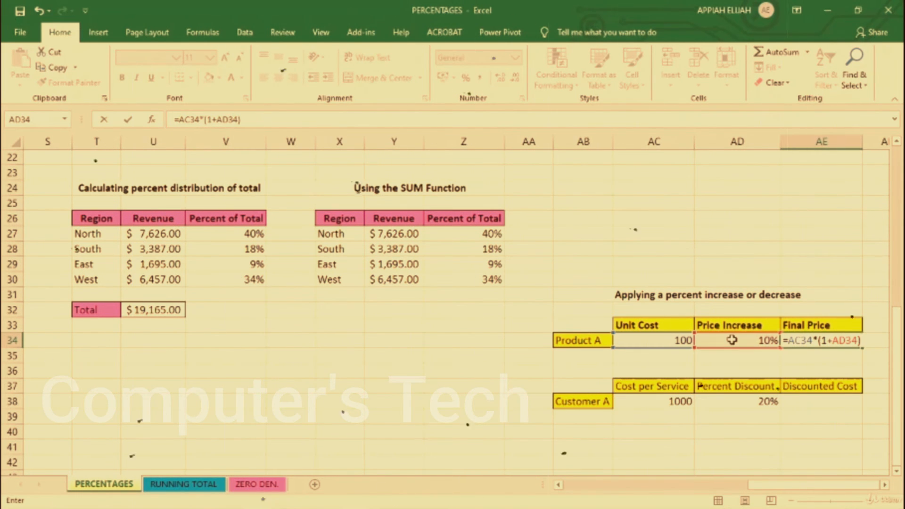
pyautogui.press('Return')
pyautogui.click(819, 341)
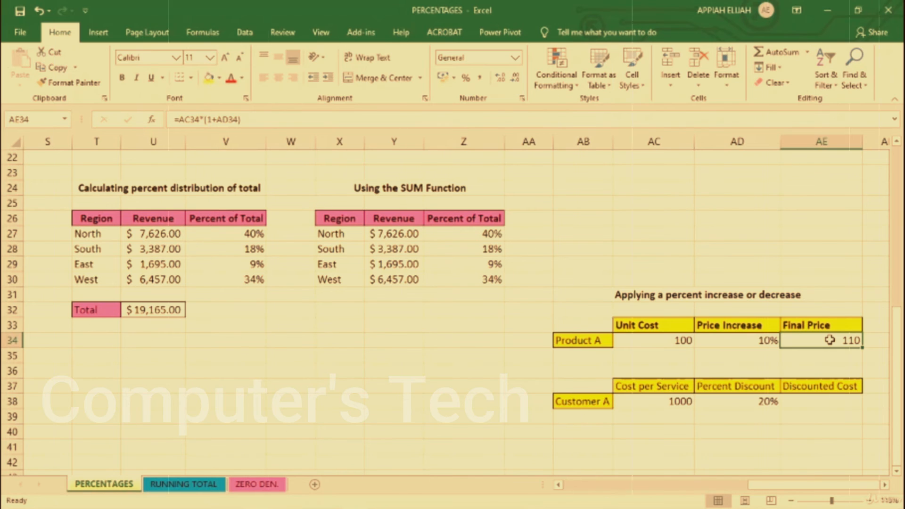
# Step: Enter =AC38*(1-AD38) in cell AE38 of the PERCENTAGES worksheet as Customer A's discounted cost
pyautogui.click(666, 401)
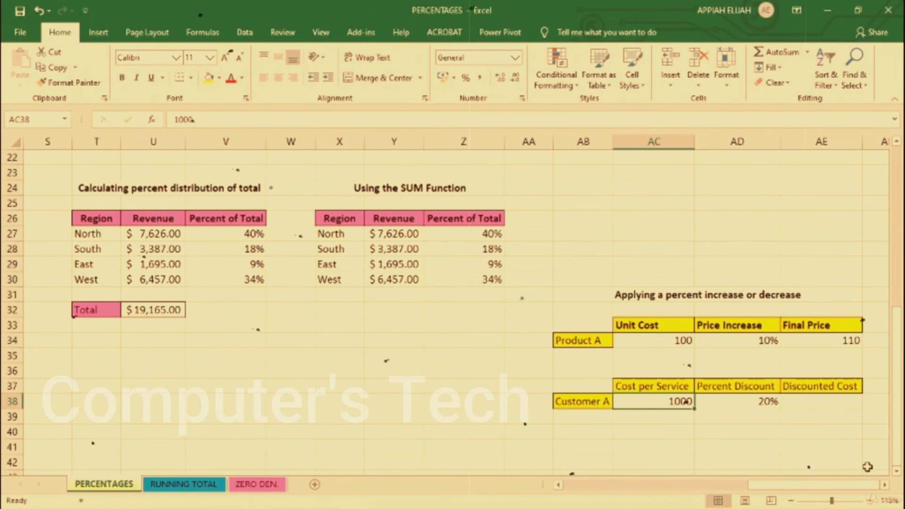
pyautogui.click(885, 485)
pyautogui.click(885, 486)
pyautogui.click(885, 486)
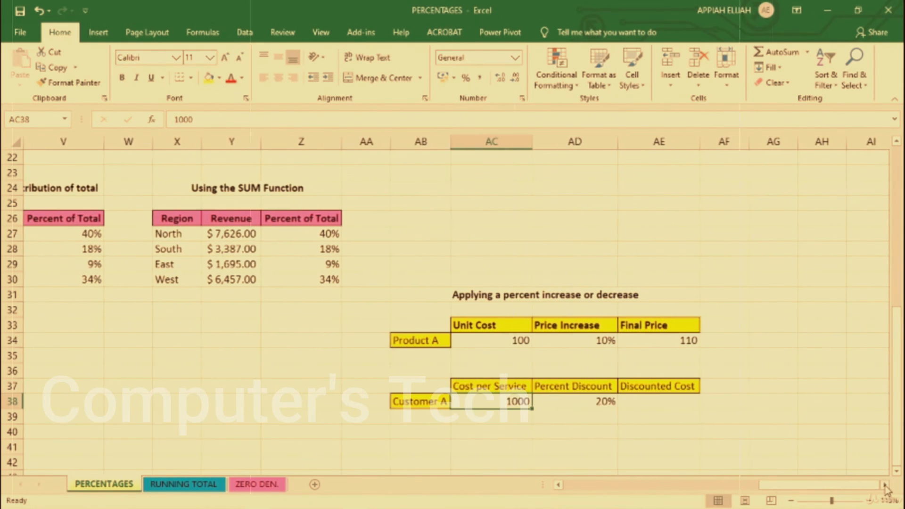
pyautogui.click(644, 406)
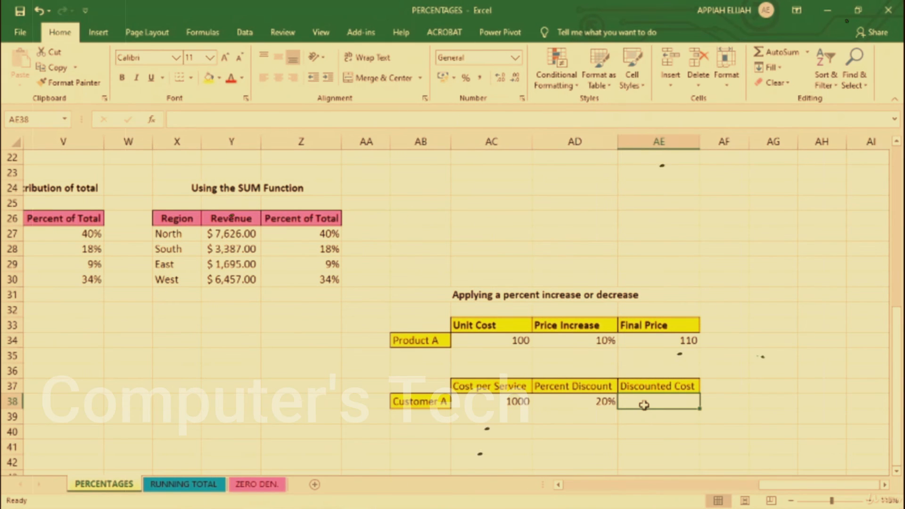
pyautogui.write('=')
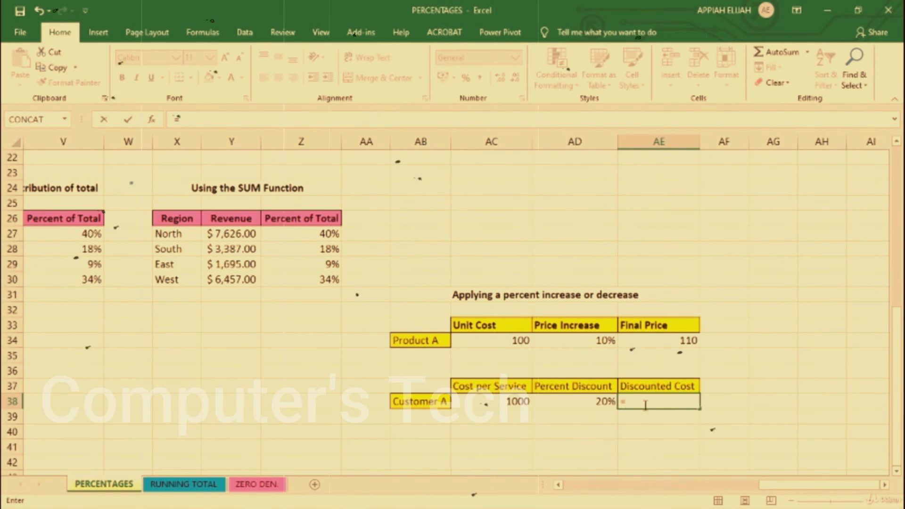
pyautogui.click(512, 403)
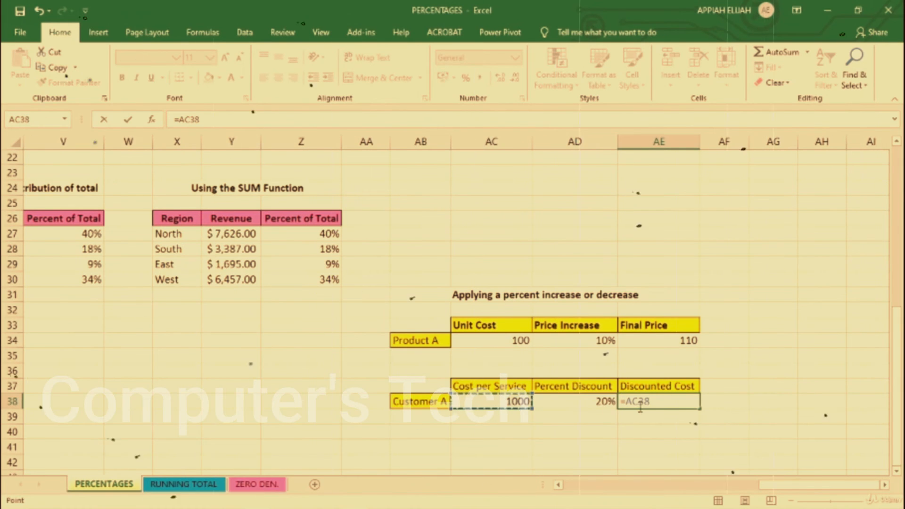
pyautogui.write('*(1-')
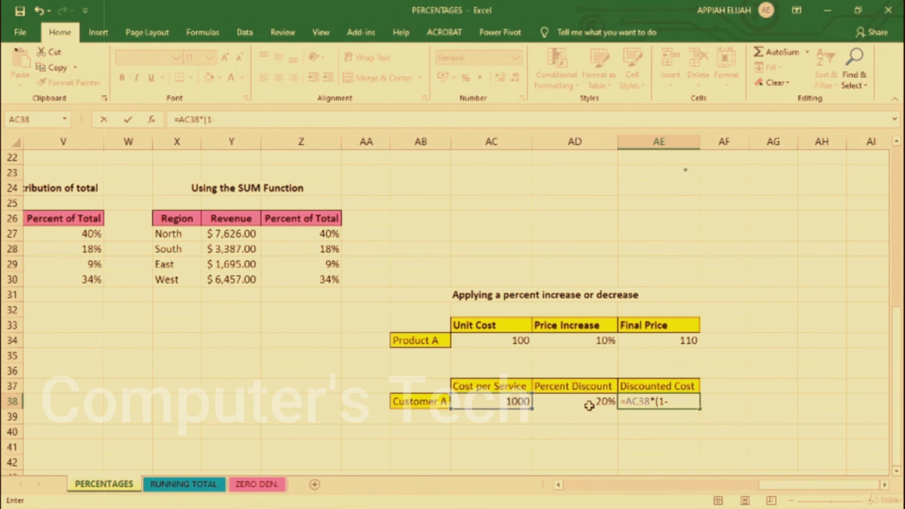
pyautogui.click(589, 406)
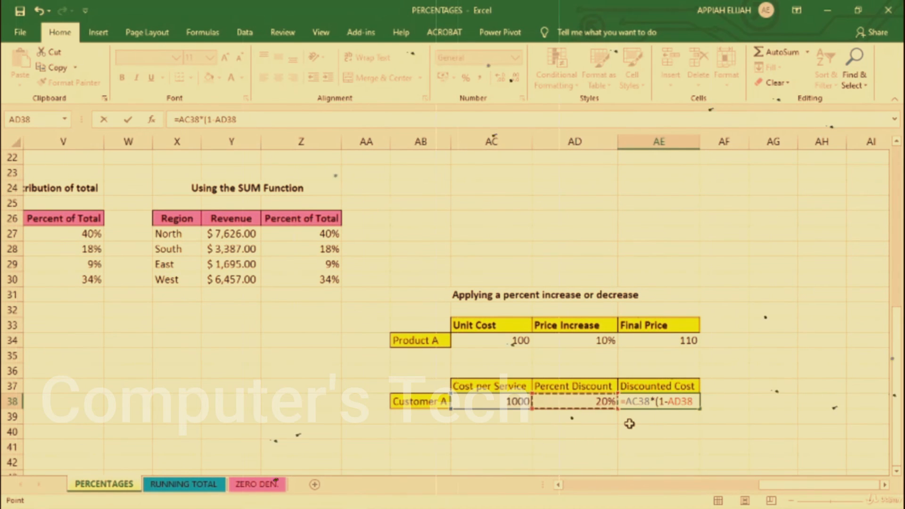
pyautogui.write(')')
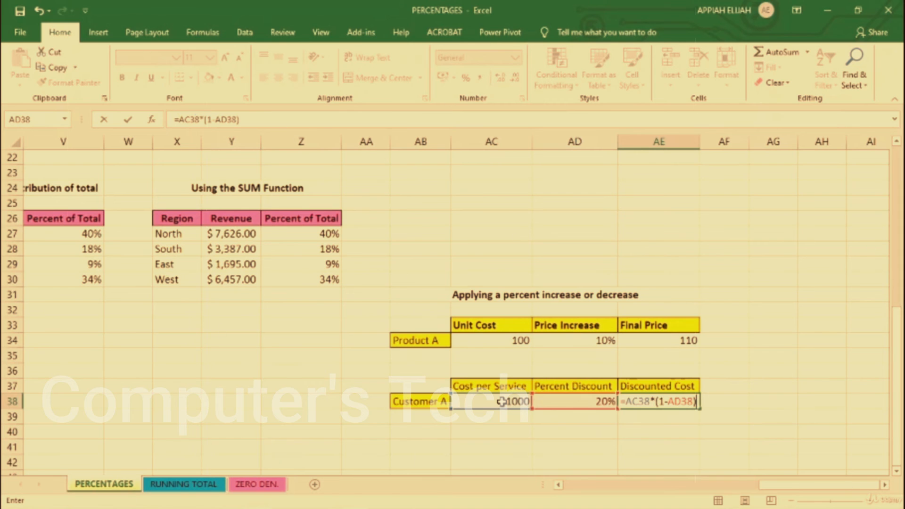
pyautogui.press('Return')
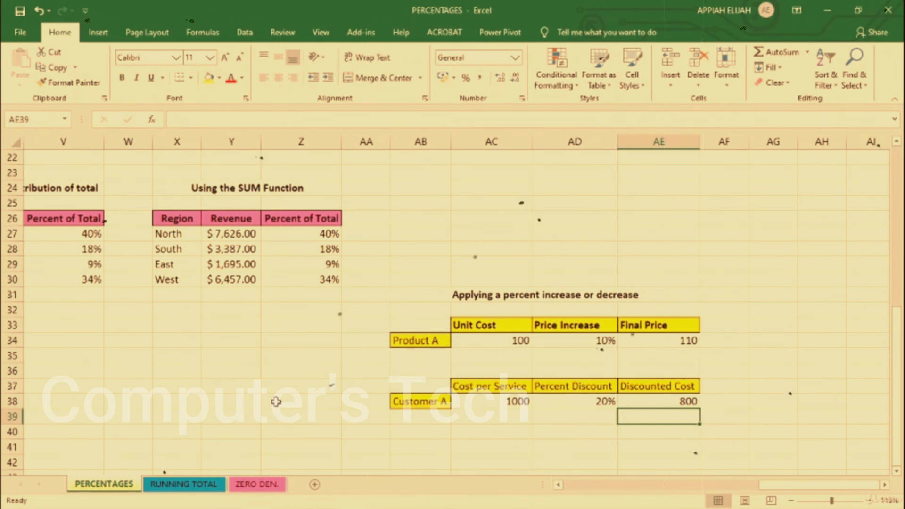
# Step: Enter the division-by-zero example =4/0 in cell H3 of the ZERO DEN. worksheet
pyautogui.click(257, 484)
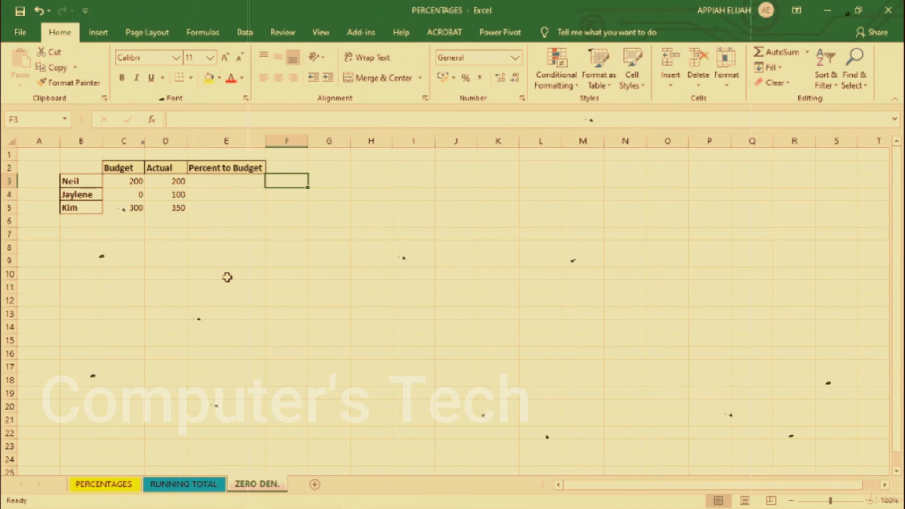
pyautogui.scroll(4, 227, 278)
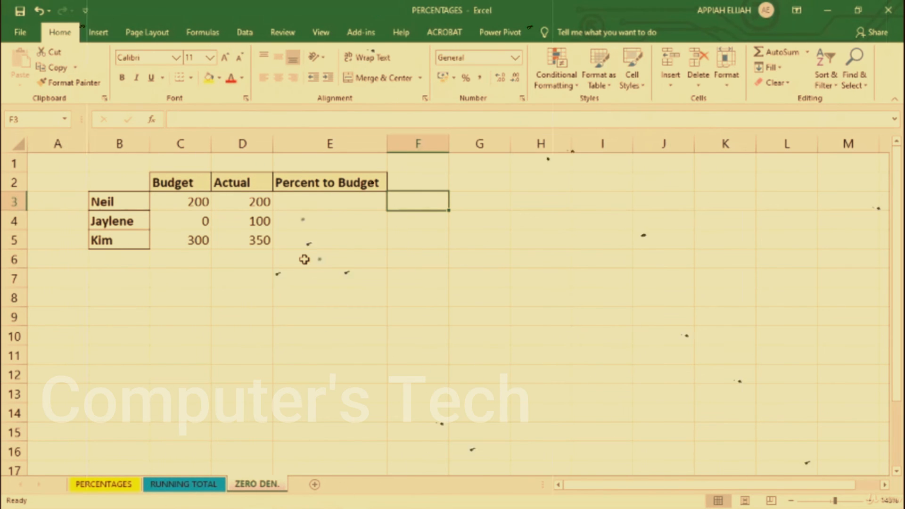
pyautogui.click(547, 206)
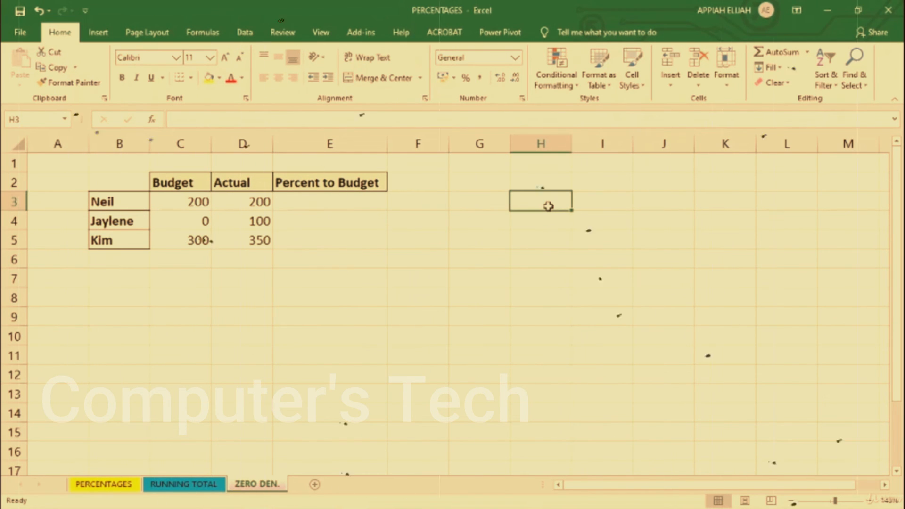
pyautogui.write('=4/0')
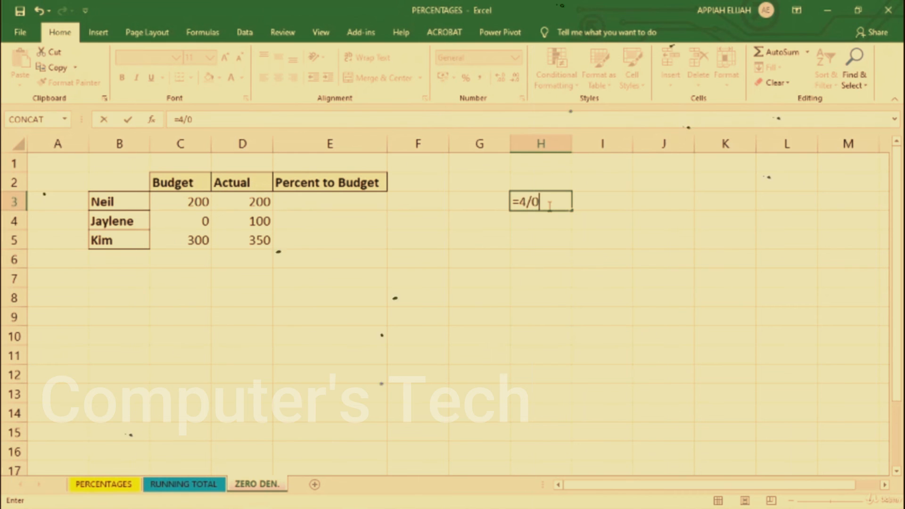
pyautogui.press('Return')
pyautogui.click(553, 204)
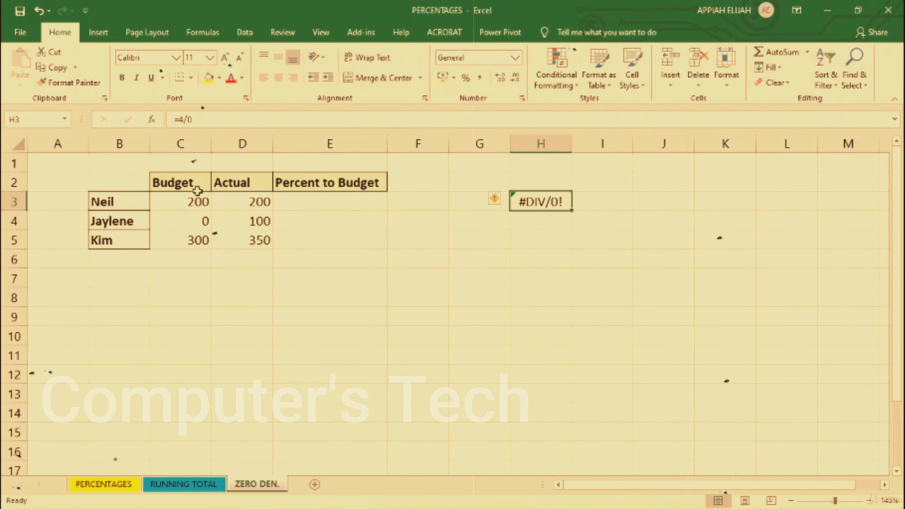
# Step: Enter =D3/C3 in cell E3 of the ZERO DEN. worksheet as the first row's percent to budget
pyautogui.click(315, 202)
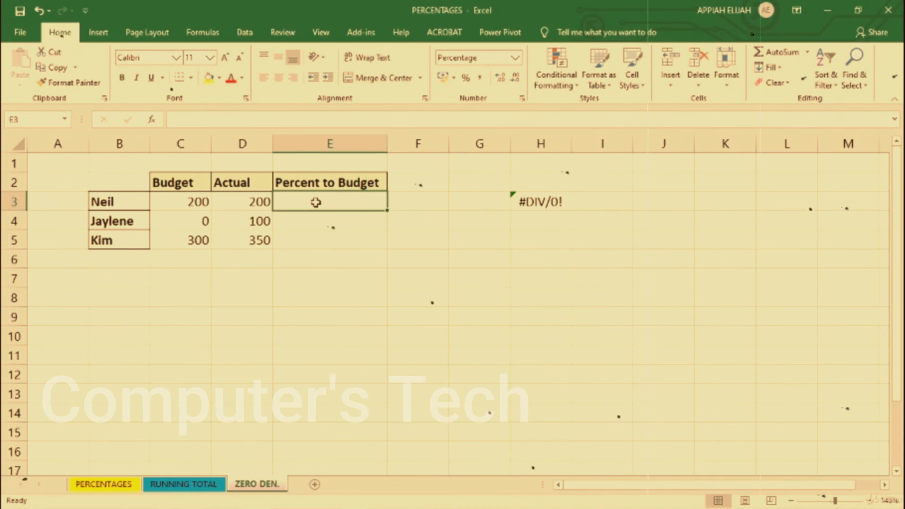
pyautogui.write('=')
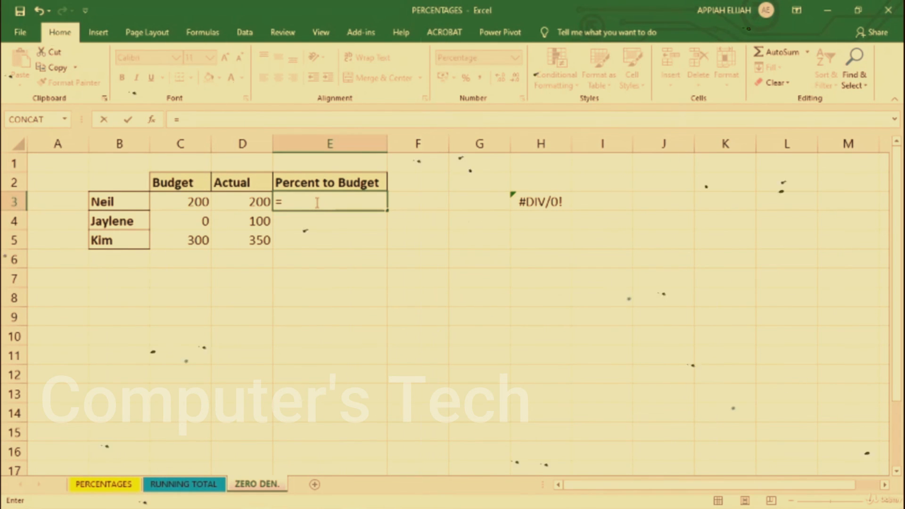
pyautogui.click(246, 198)
pyautogui.write('/')
pyautogui.click(196, 200)
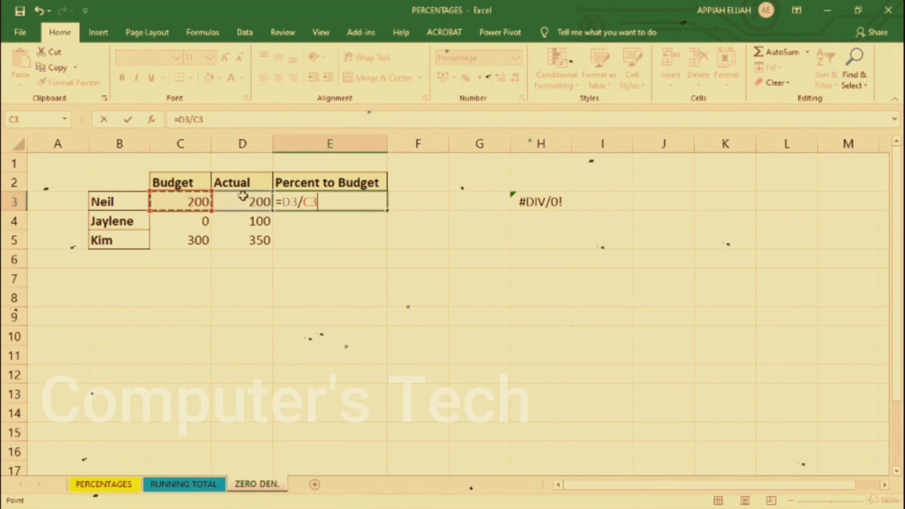
pyautogui.press('Return')
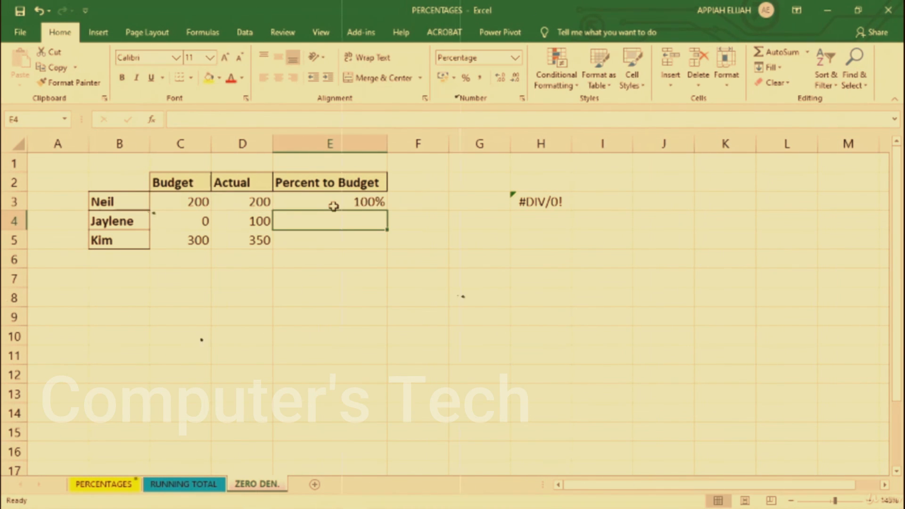
# Step: Fill the percent to budget formula from E3 down to E5, and inspect the formula in E4 and its actual value in D4
pyautogui.click(370, 203)
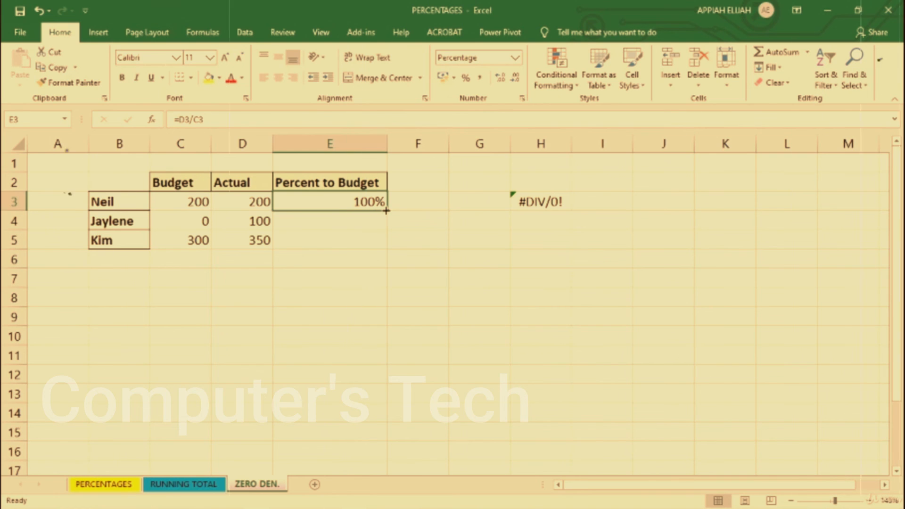
pyautogui.moveTo(385, 210); pyautogui.dragTo(376, 249)
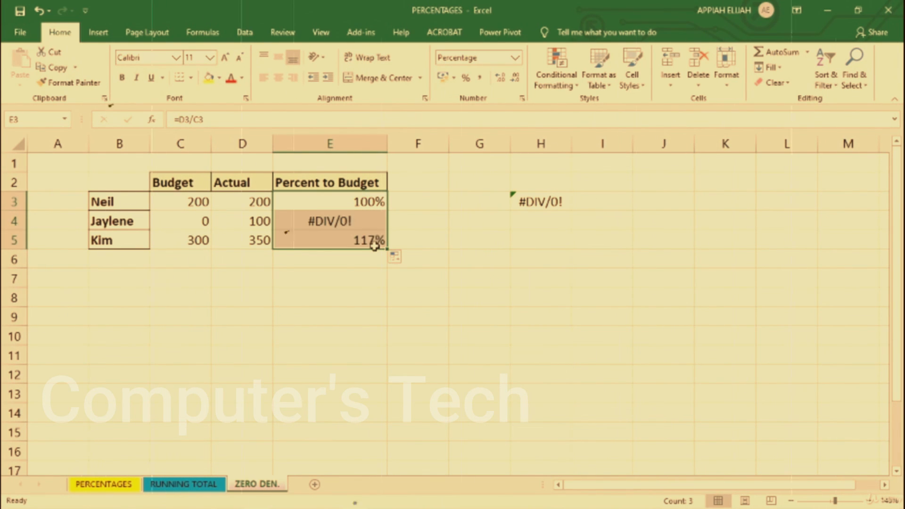
pyautogui.click(410, 222)
pyautogui.click(350, 229)
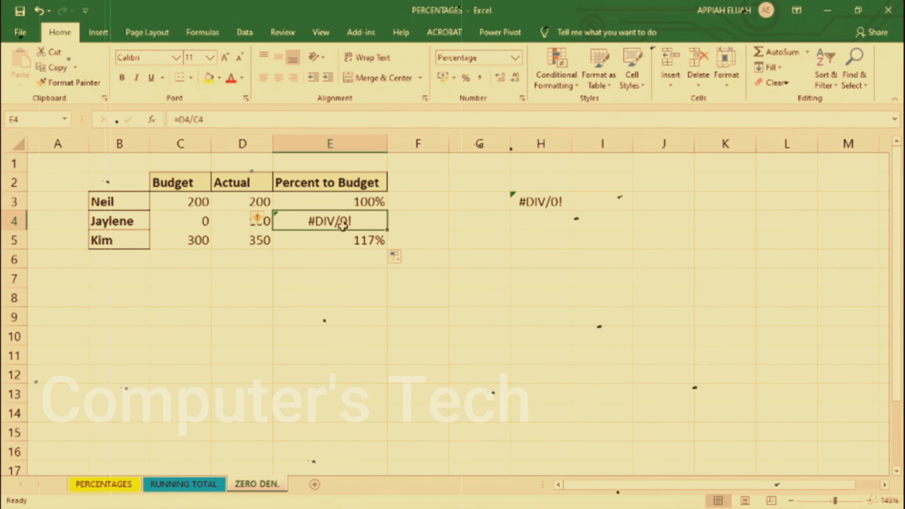
pyautogui.click(258, 256)
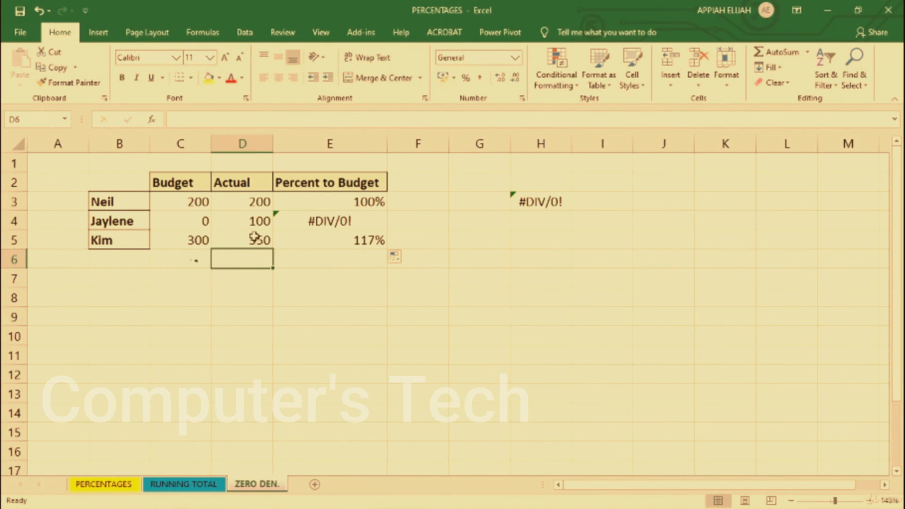
pyautogui.click(262, 222)
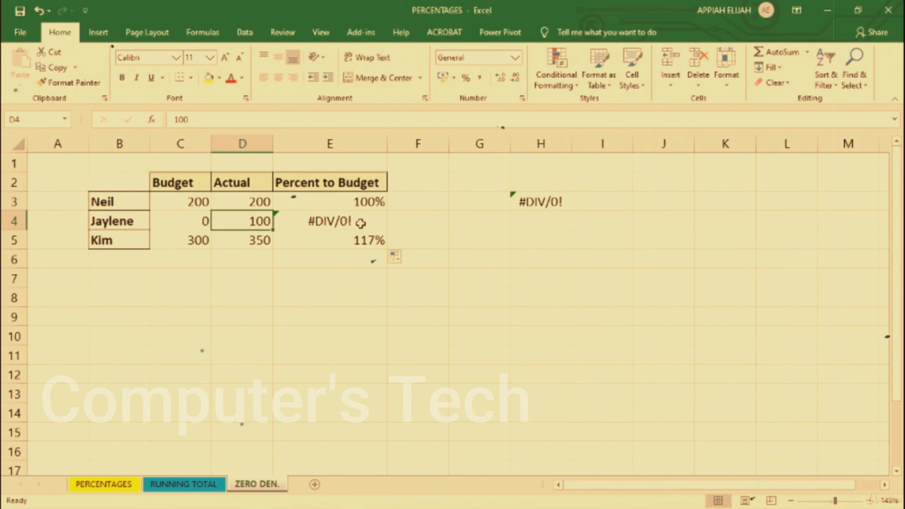
pyautogui.click(345, 221)
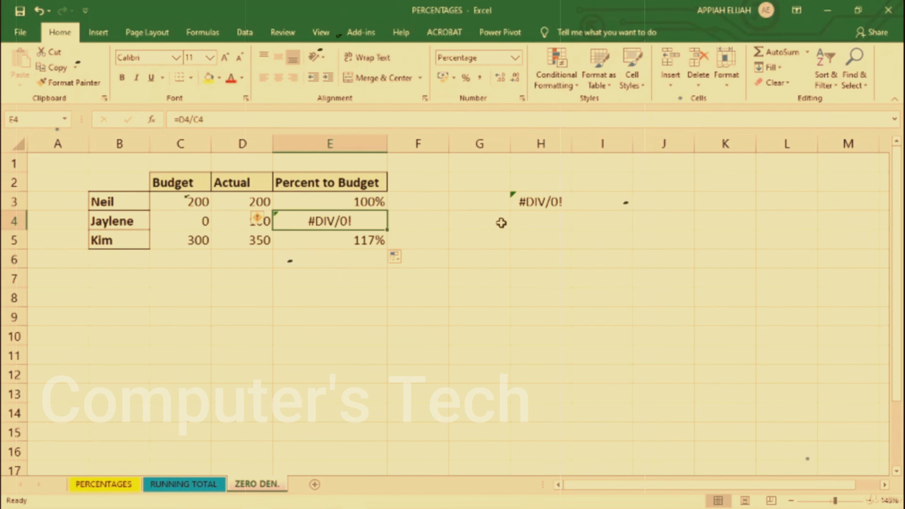
# Step: Delete the =4/0 example from cell H3 and inspect the percent to budget formula in E4
pyautogui.click(545, 202)
pyautogui.press('Delete')
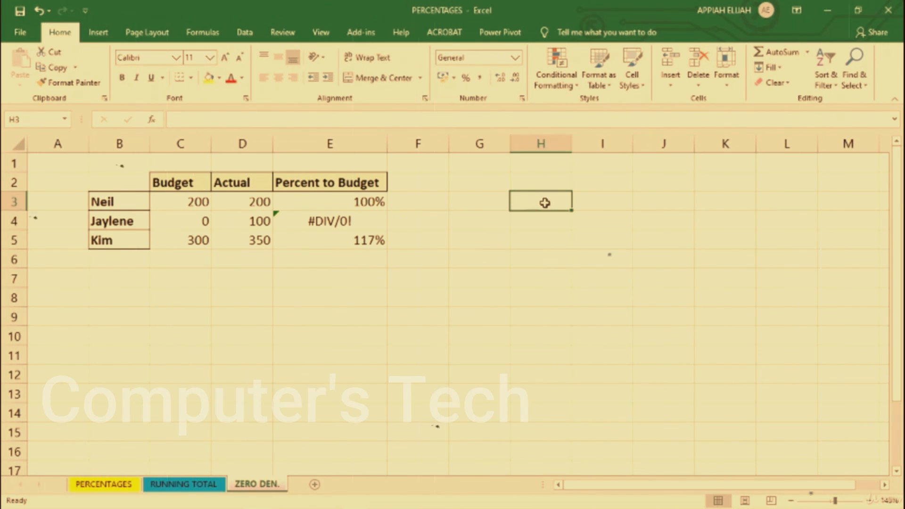
pyautogui.click(351, 221)
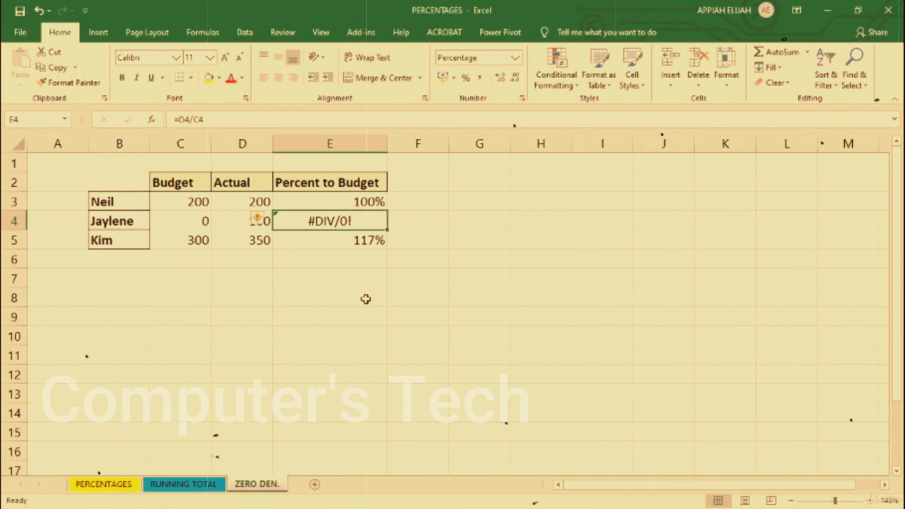
pyautogui.click(266, 284)
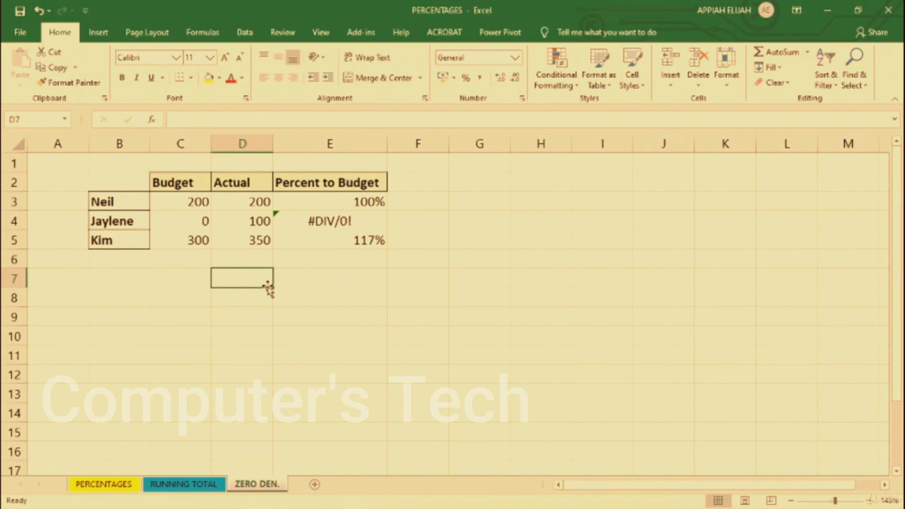
pyautogui.click(365, 224)
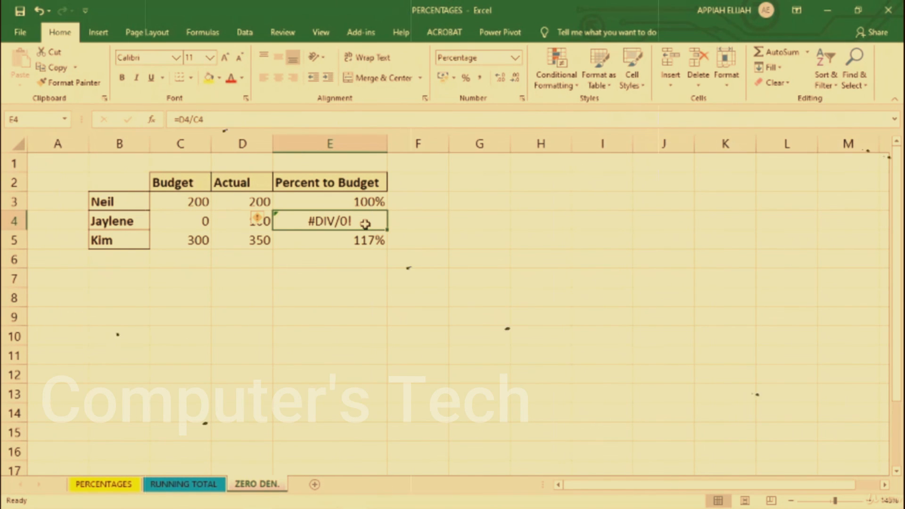
pyautogui.click(239, 282)
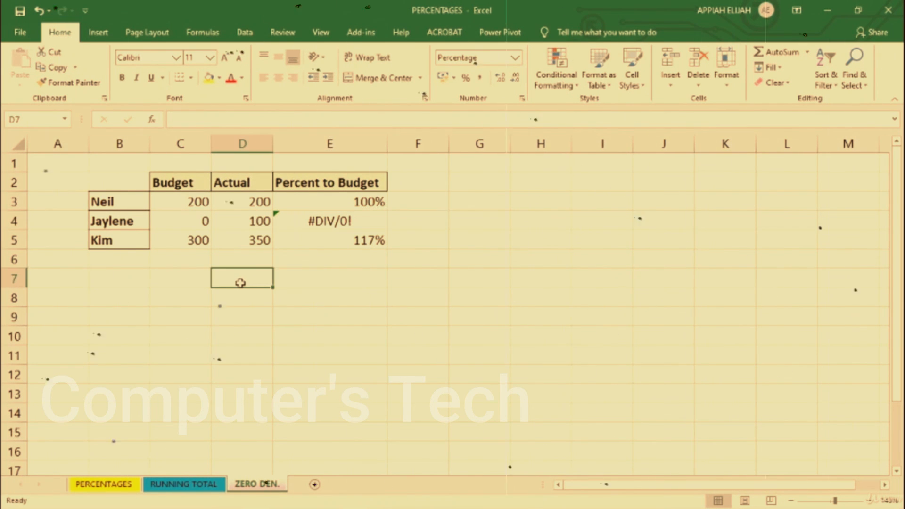
# Step: Re-enter the percent to budget formula in cell E4 as =D4/C4
pyautogui.click(349, 223)
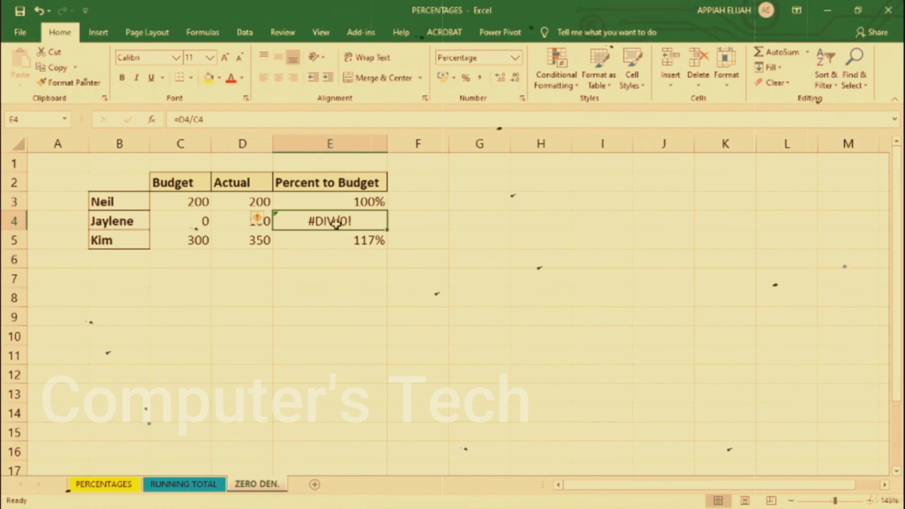
pyautogui.write('D')
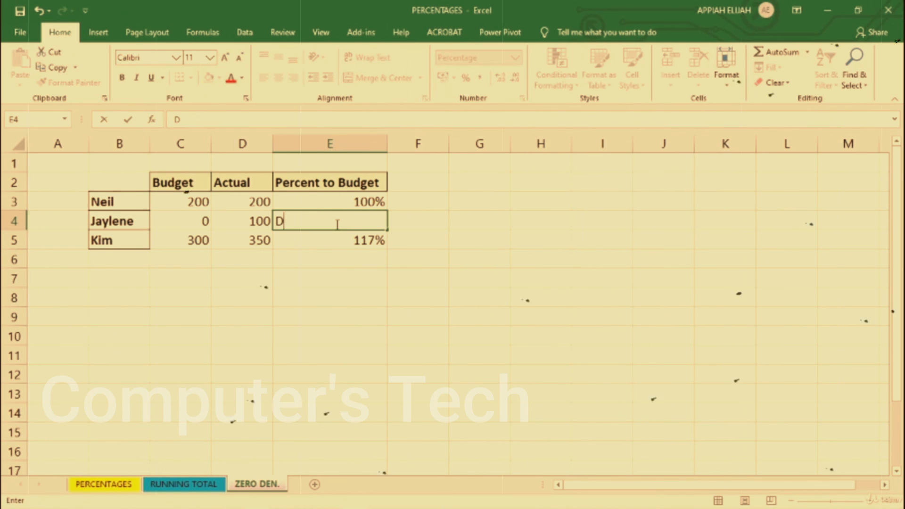
pyautogui.press('BackSpace')
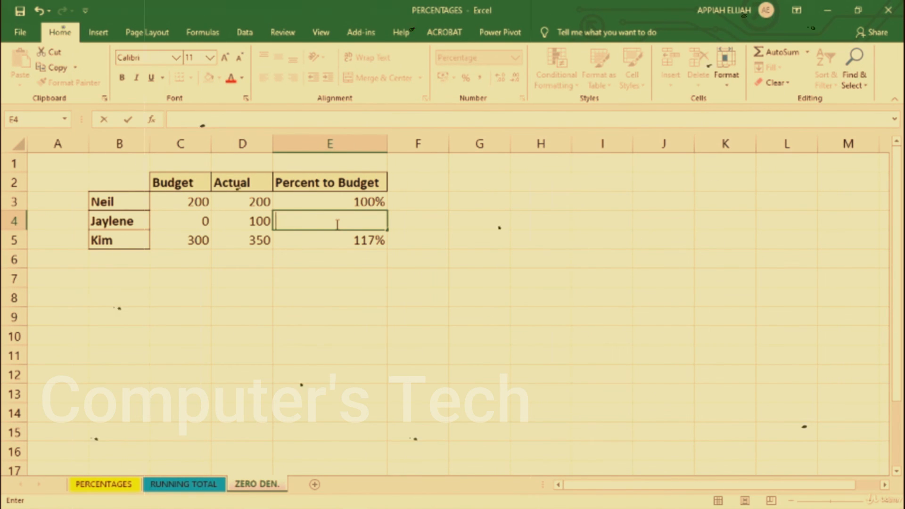
pyautogui.write('=D')
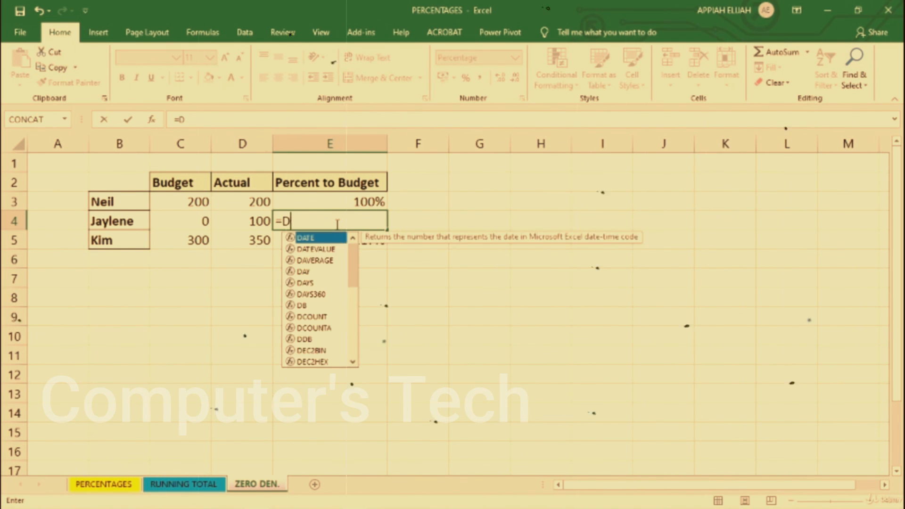
pyautogui.write('4/C')
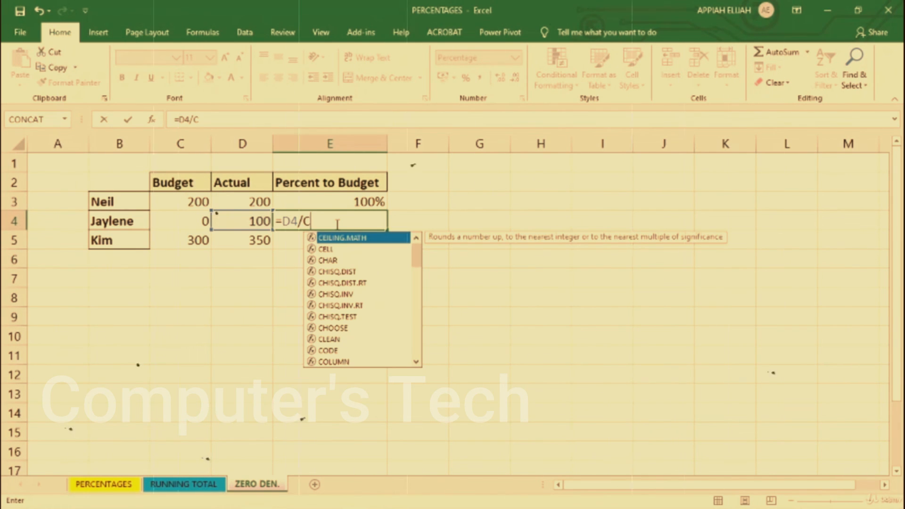
pyautogui.write('4')
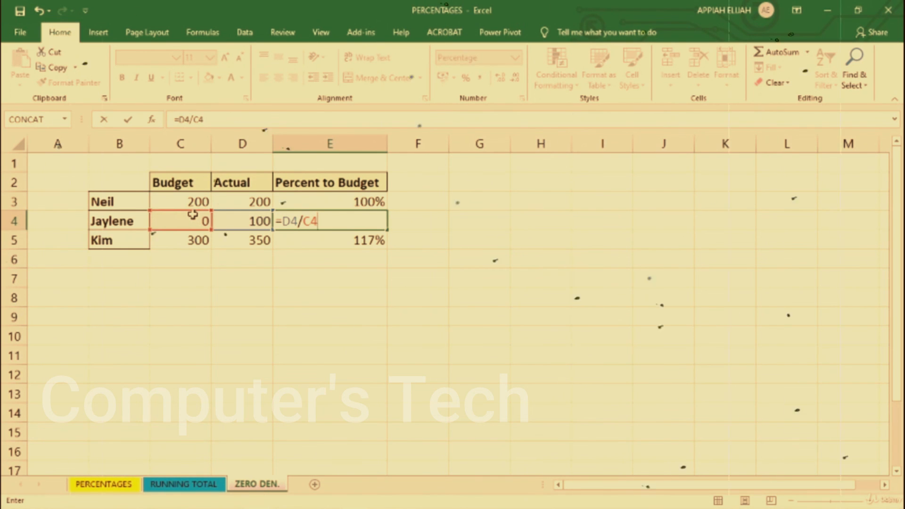
pyautogui.press('Return')
# Step: Replace the formula in cell E4 with =IF(C4=0,0,D4/C4), and check it against the budget value in C4
pyautogui.click(338, 221)
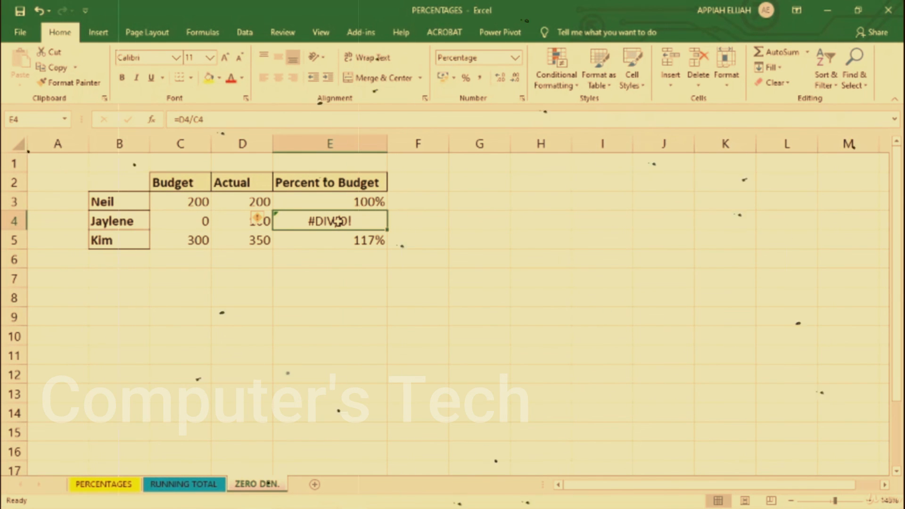
pyautogui.write('=')
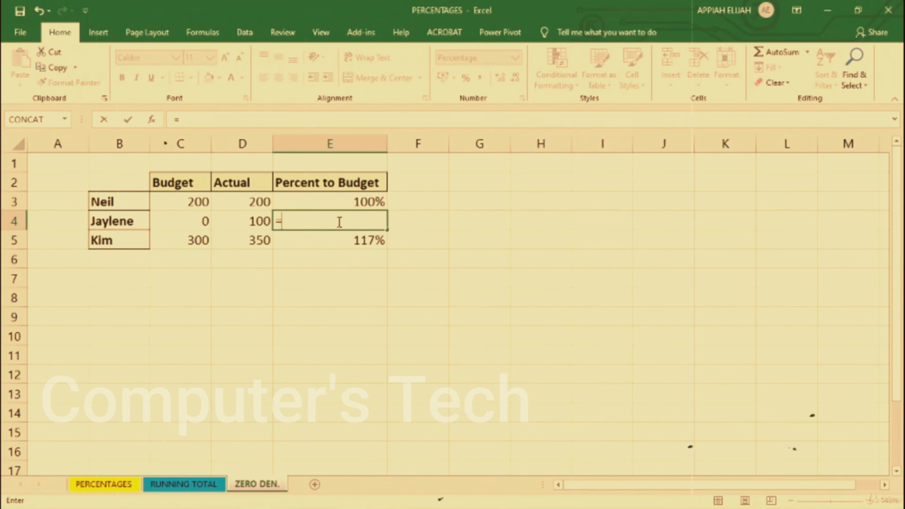
pyautogui.write('IF')
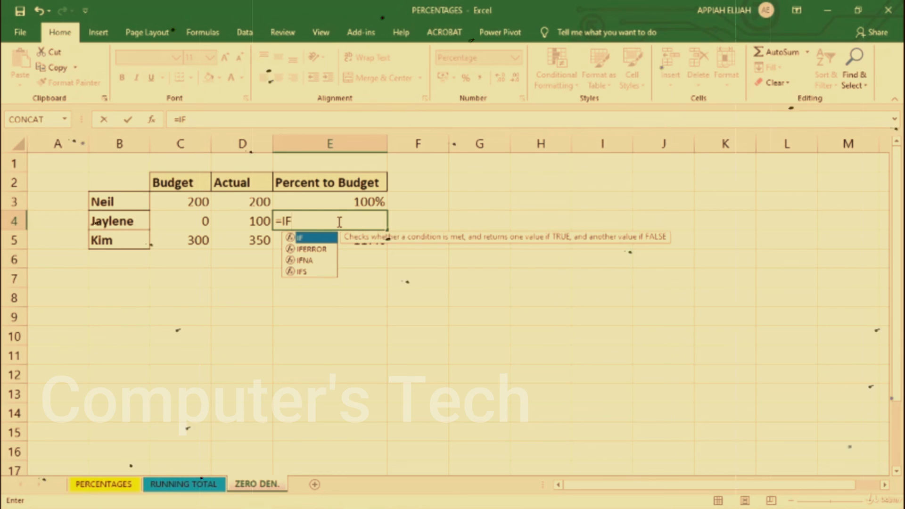
pyautogui.write('(')
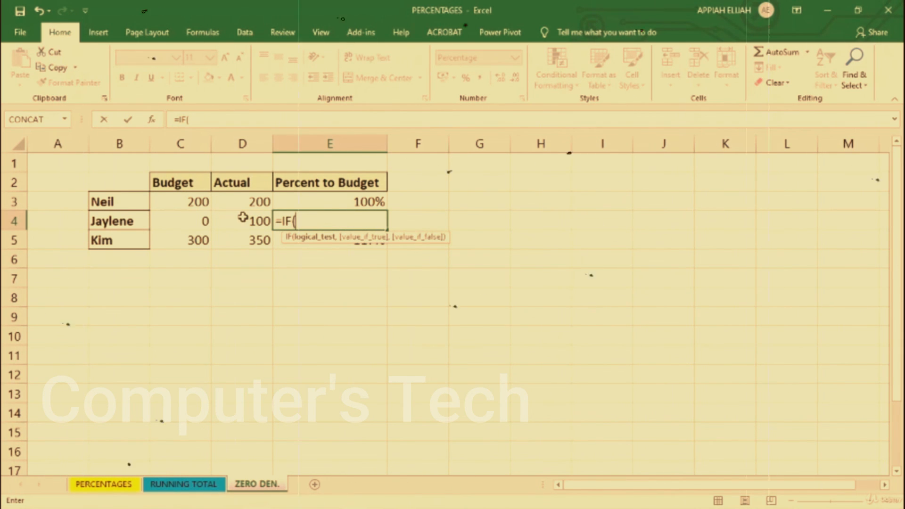
pyautogui.click(195, 218)
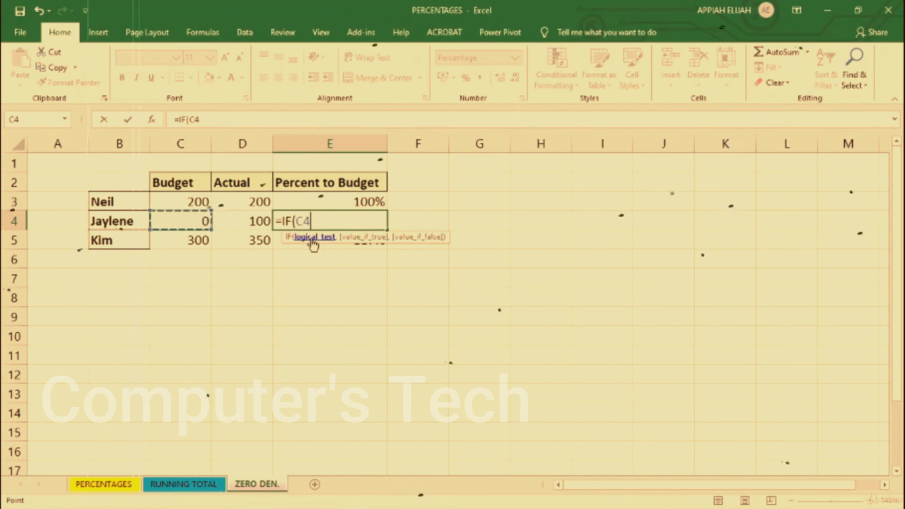
pyautogui.write('=0,')
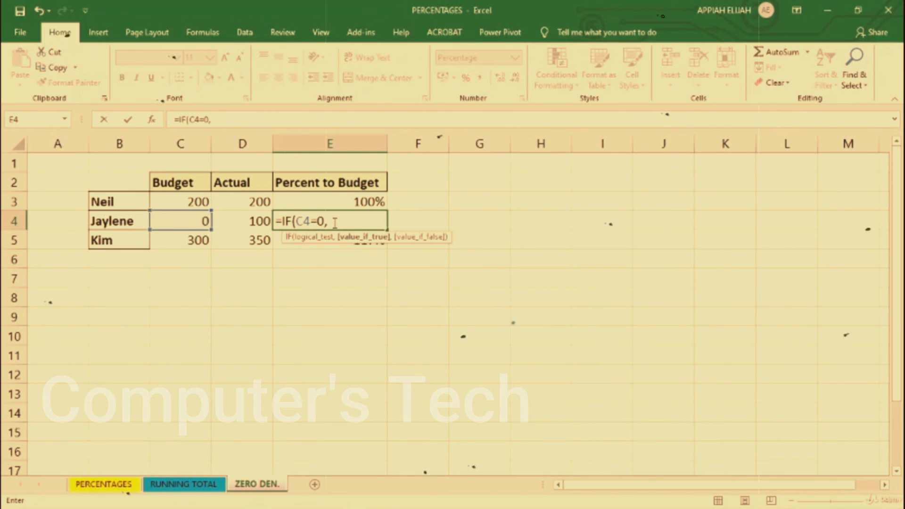
pyautogui.write('0,')
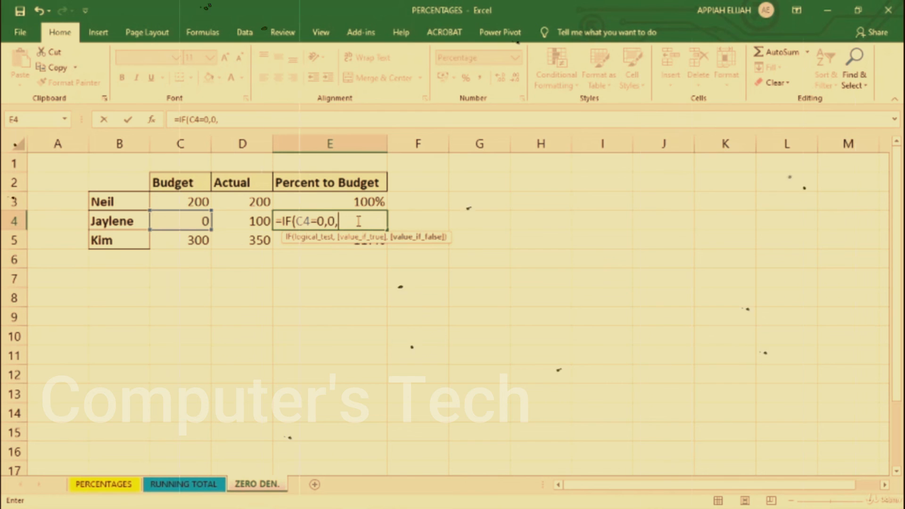
pyautogui.write('D4')
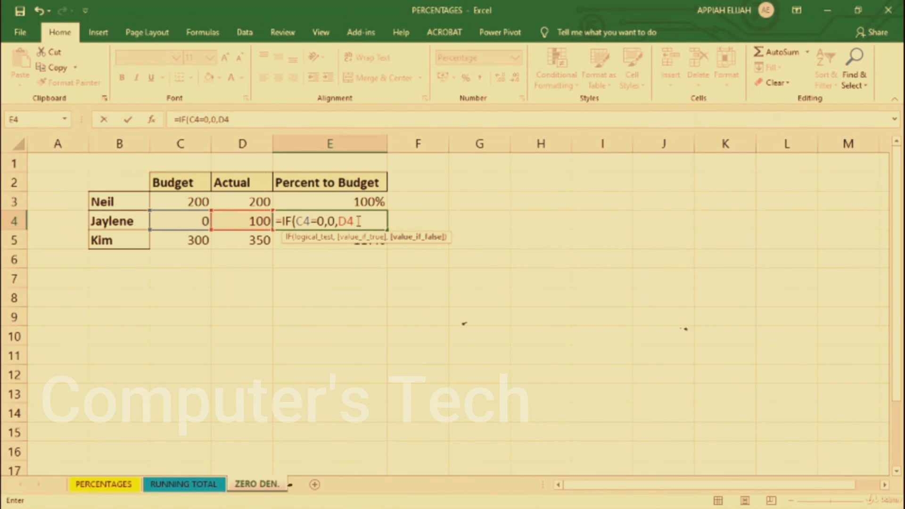
pyautogui.write('/C4')
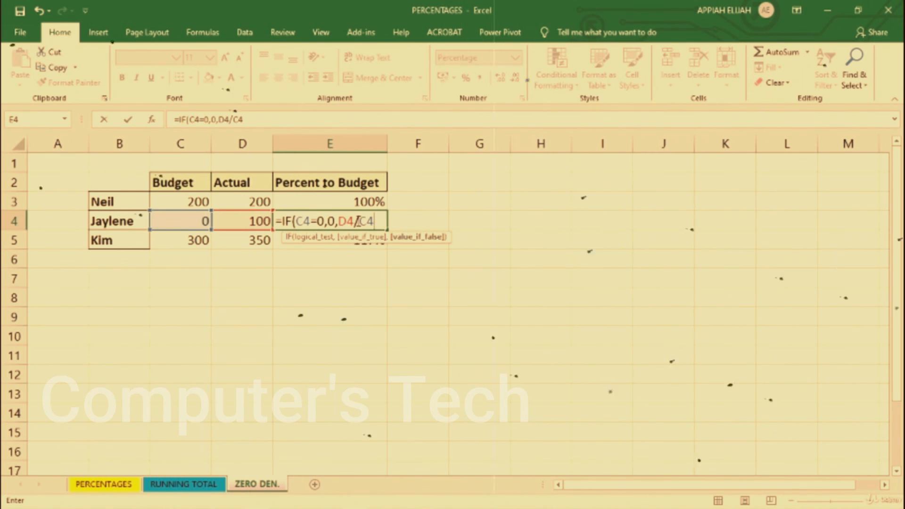
pyautogui.write(')')
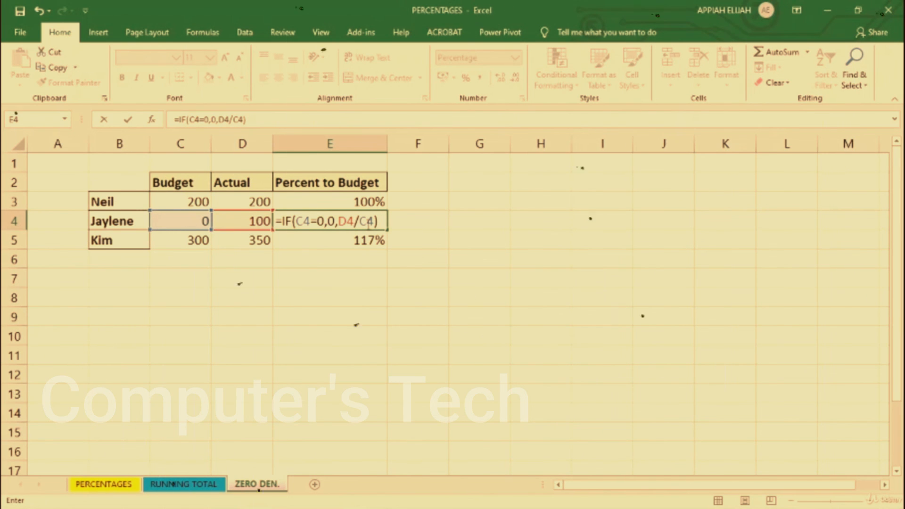
pyautogui.press('Return')
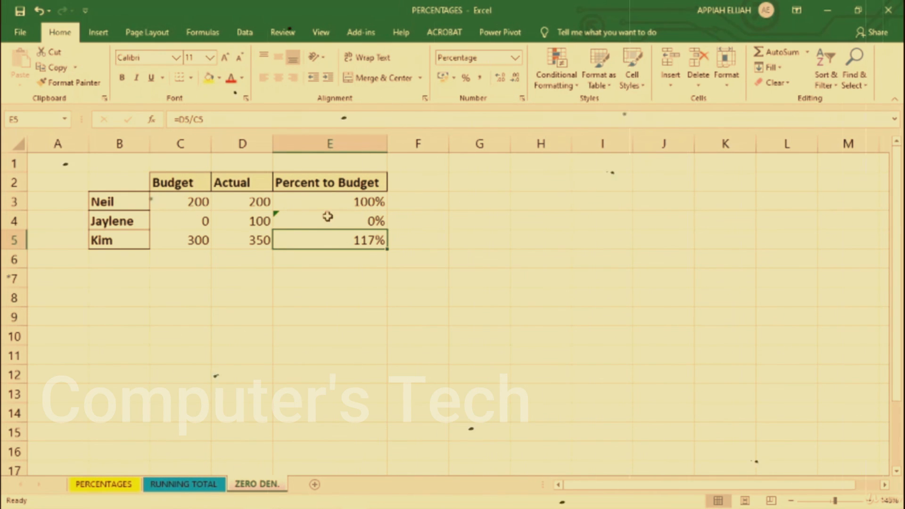
pyautogui.click(203, 222)
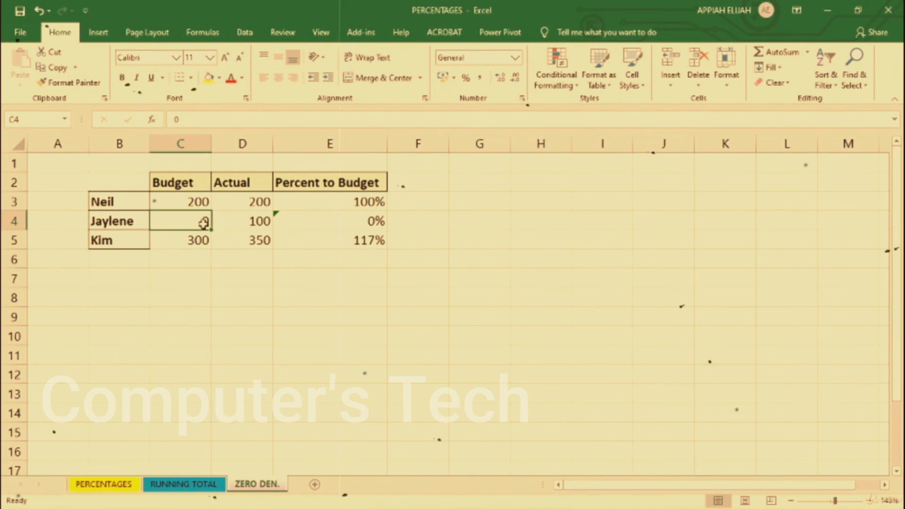
pyautogui.click(358, 218)
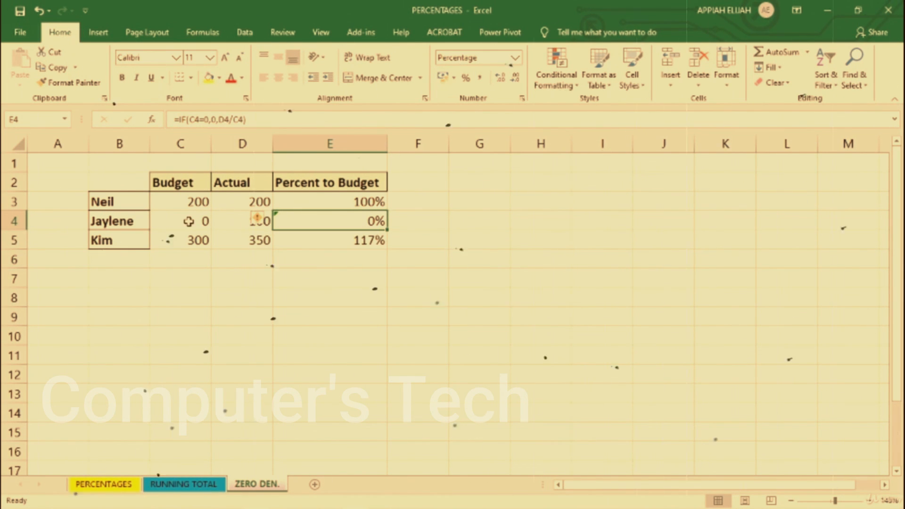
pyautogui.click(351, 261)
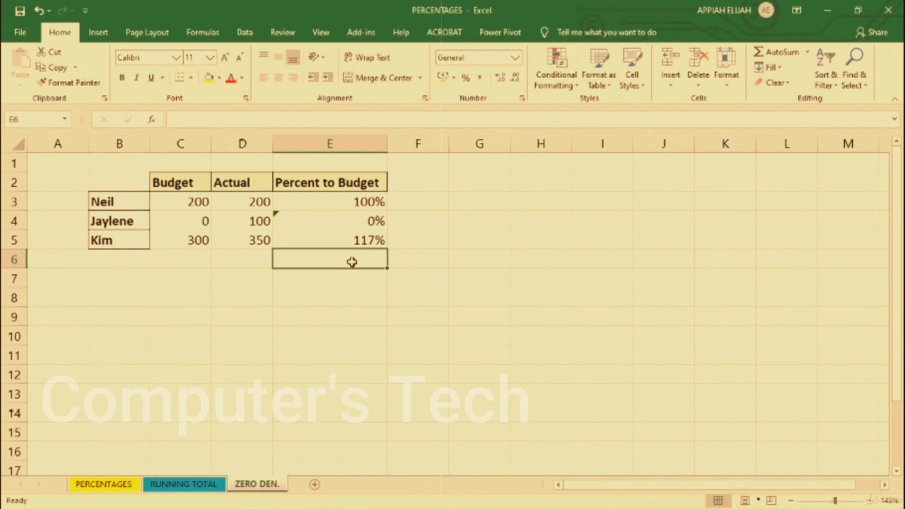